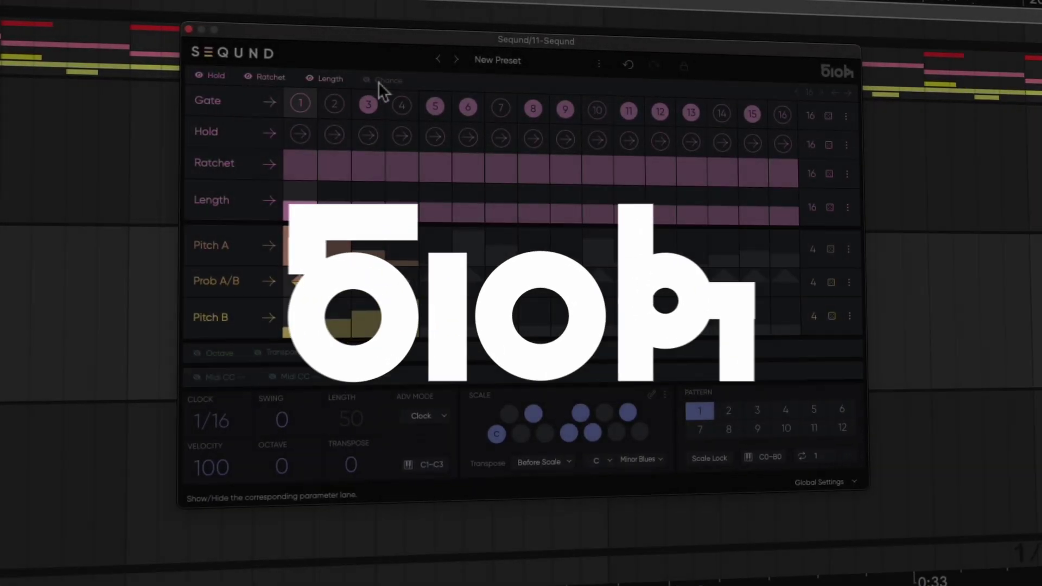
Show the Chance lane, change Clock from 1/16 to 1/8 and raise Swing to +60
click(380, 81)
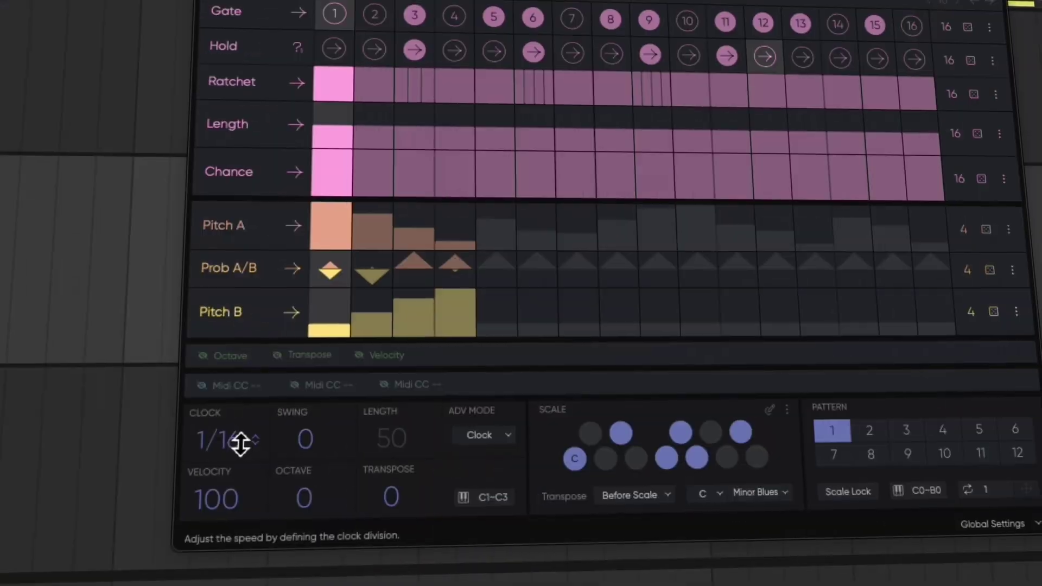
drag(241, 444, 238, 478)
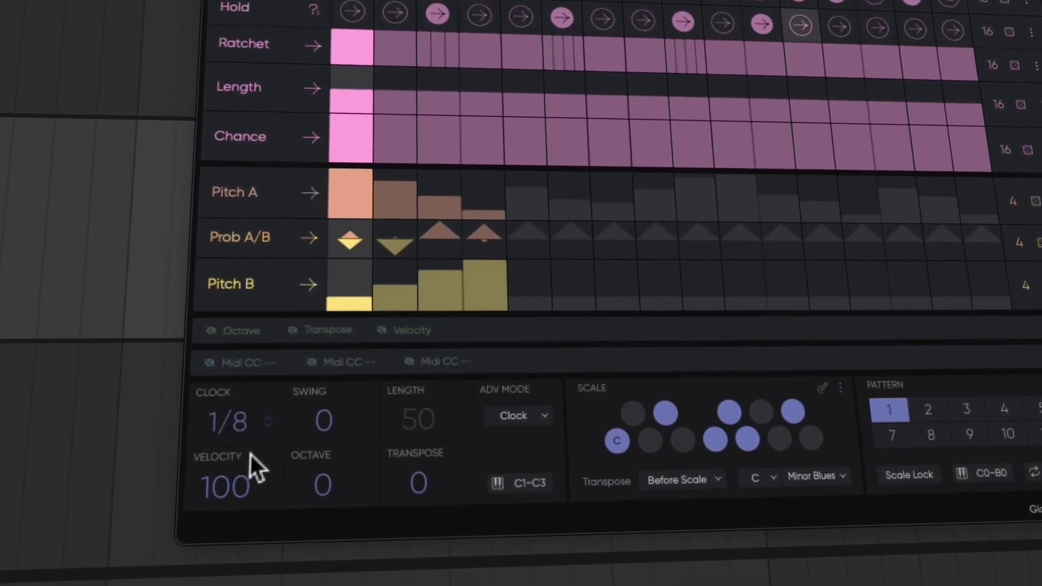
drag(339, 421, 358, 360)
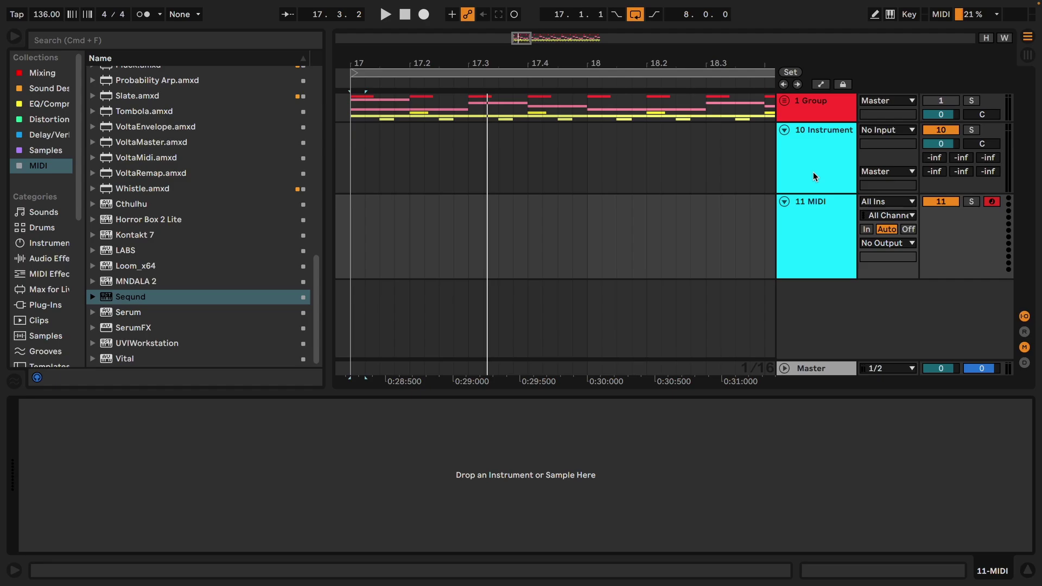
Load Seqund from the browser onto the empty 11 MIDI track
click(814, 175)
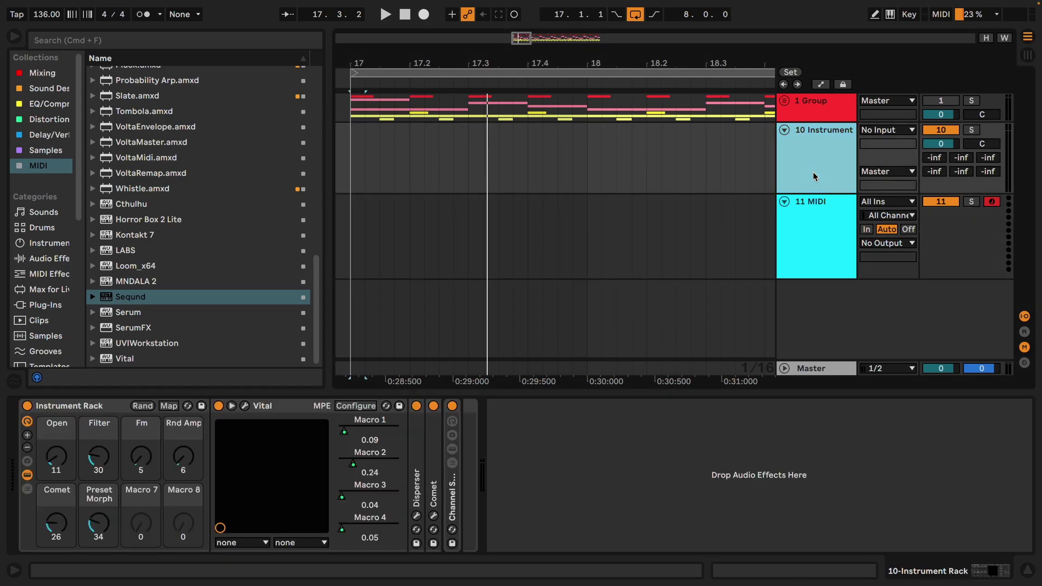
click(623, 245)
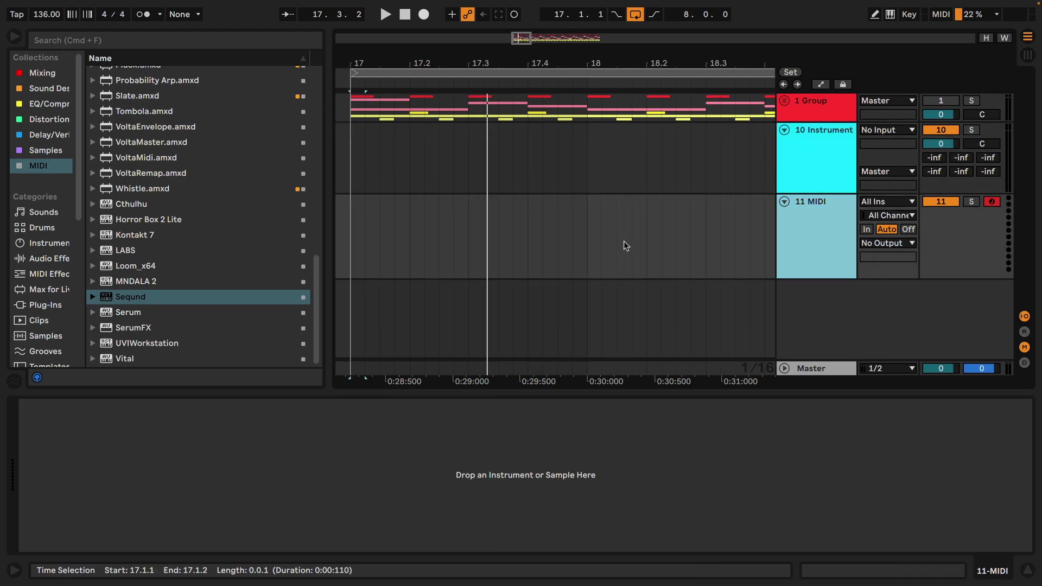
double_click(152, 298)
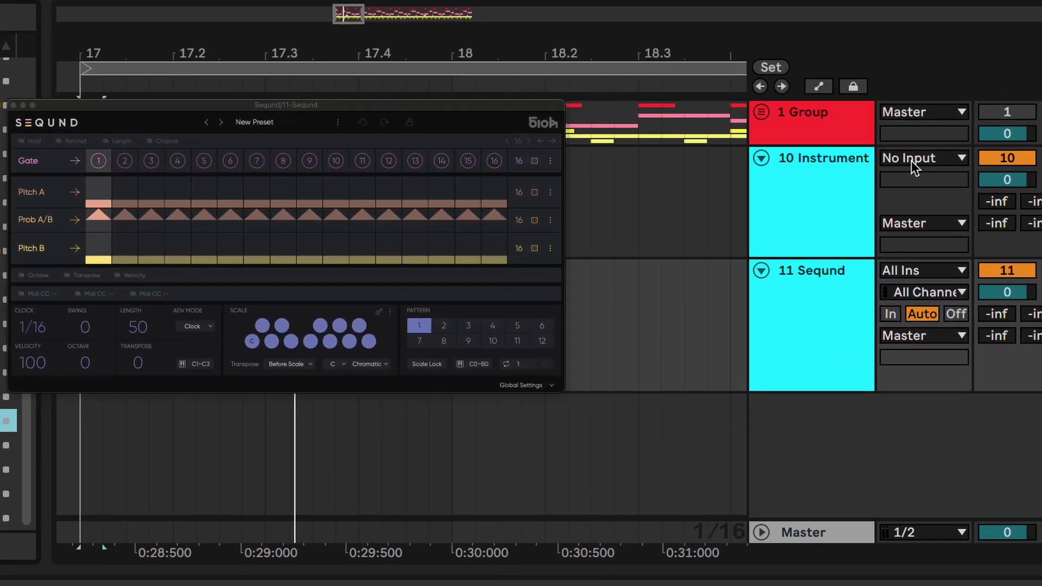
Set 10 Instrument's MIDI input to 11-Seqund, tapped directly from the Seqund device
click(916, 159)
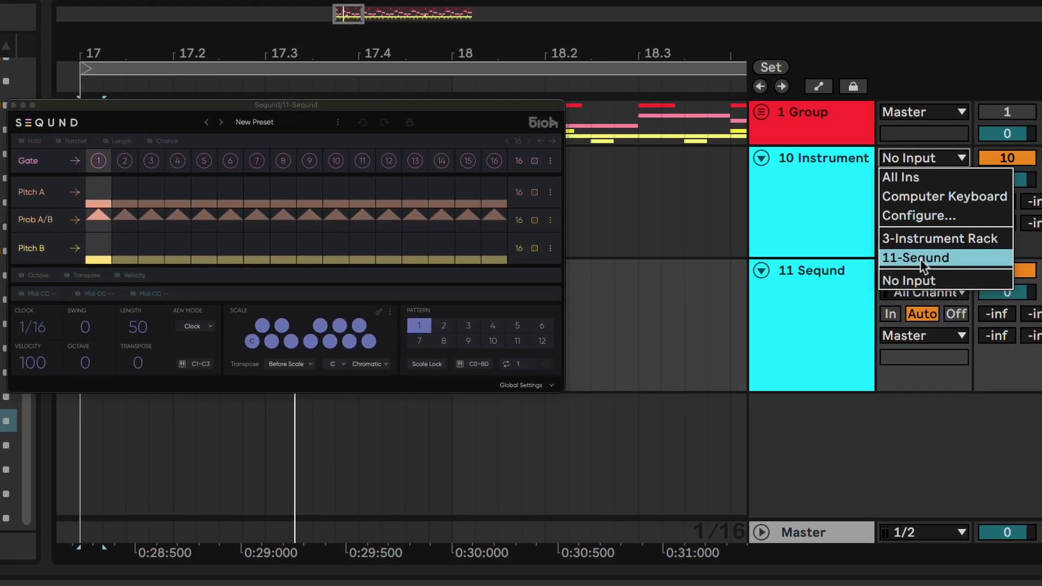
click(921, 262)
click(922, 180)
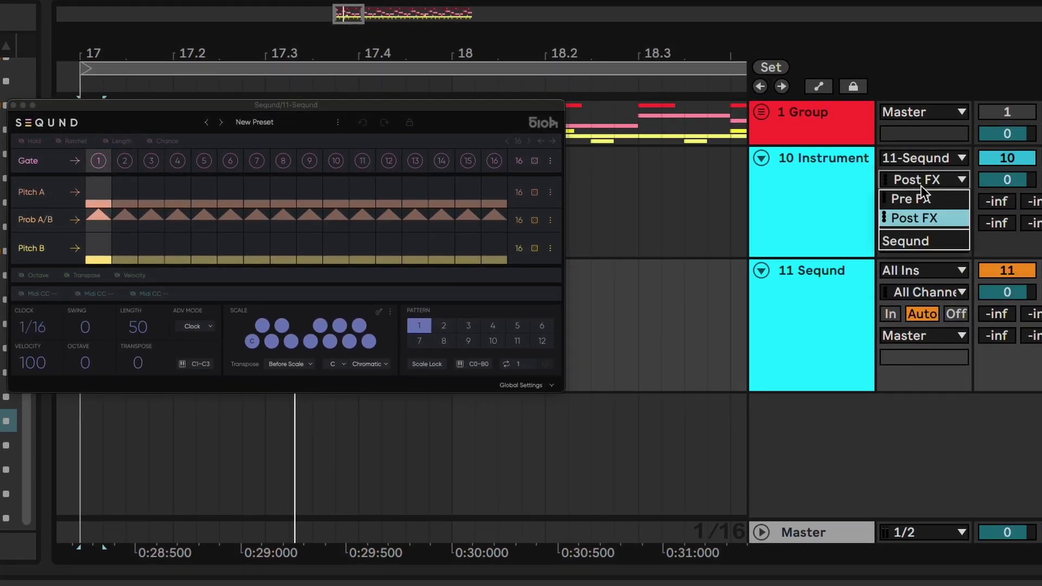
click(917, 248)
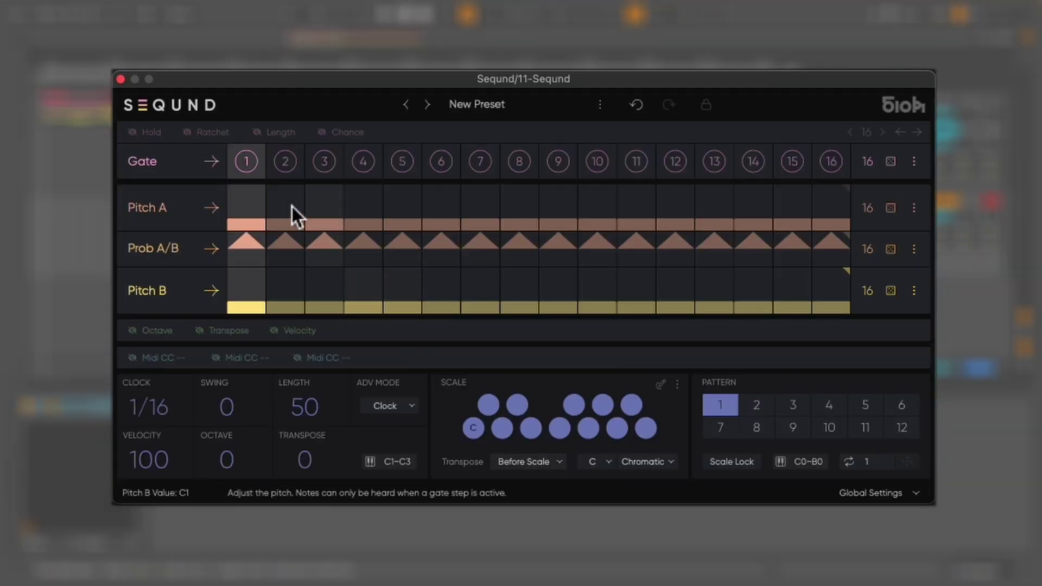
Turn on Gate steps 1 and 6, start playback, then roll the Gate dice twice
click(246, 162)
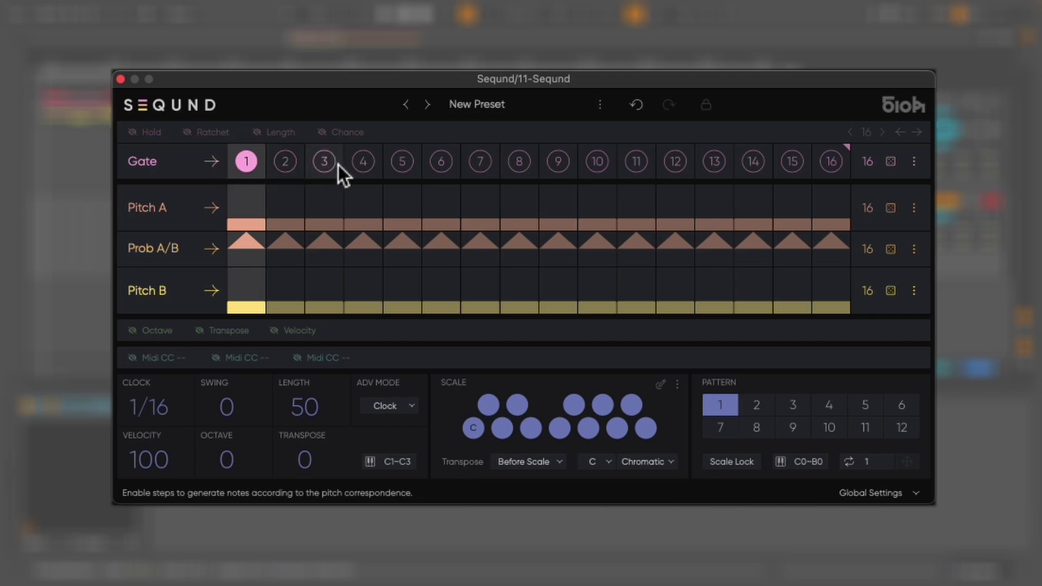
click(441, 163)
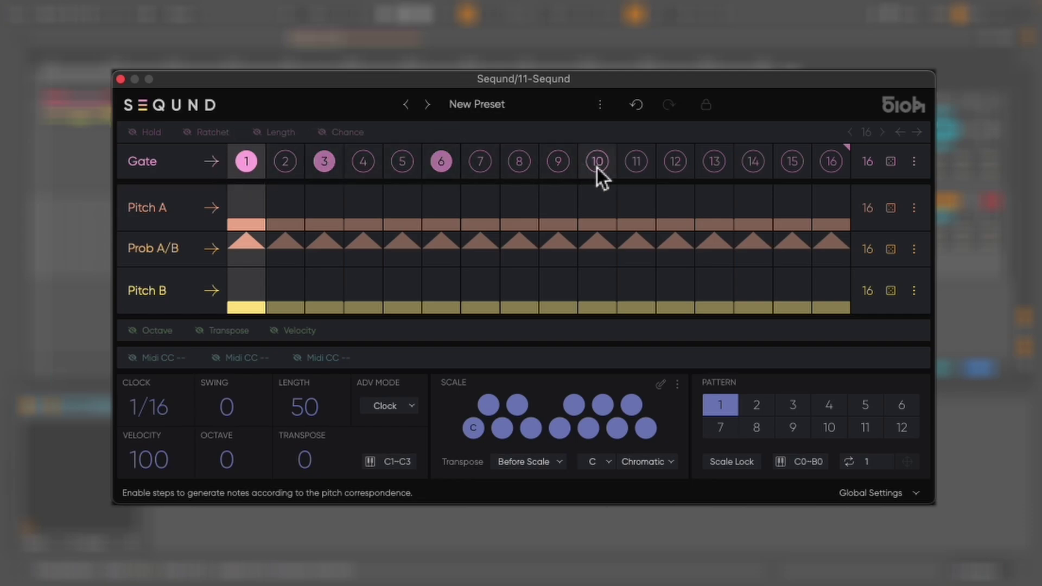
key(space)
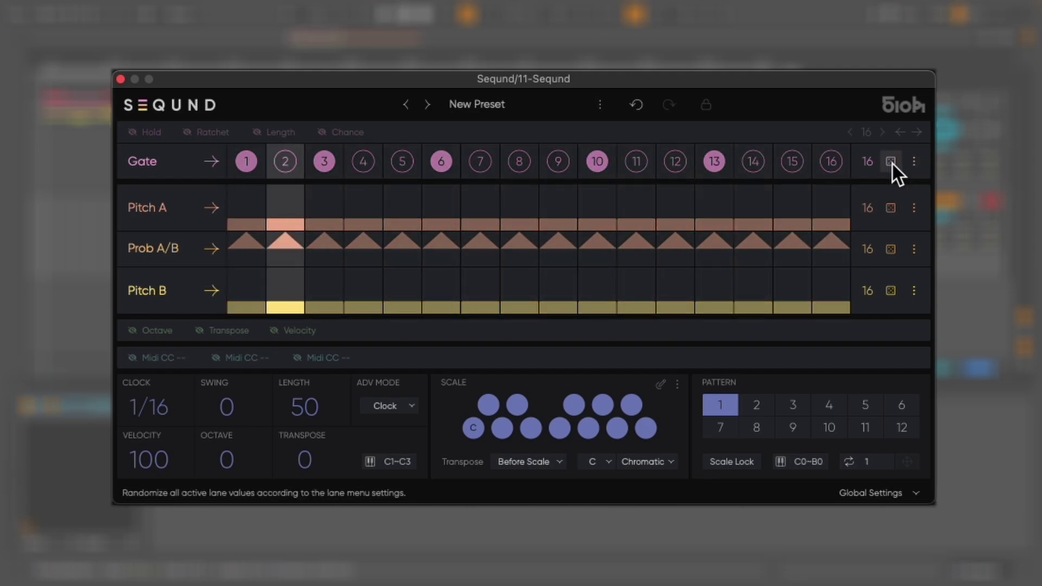
click(893, 163)
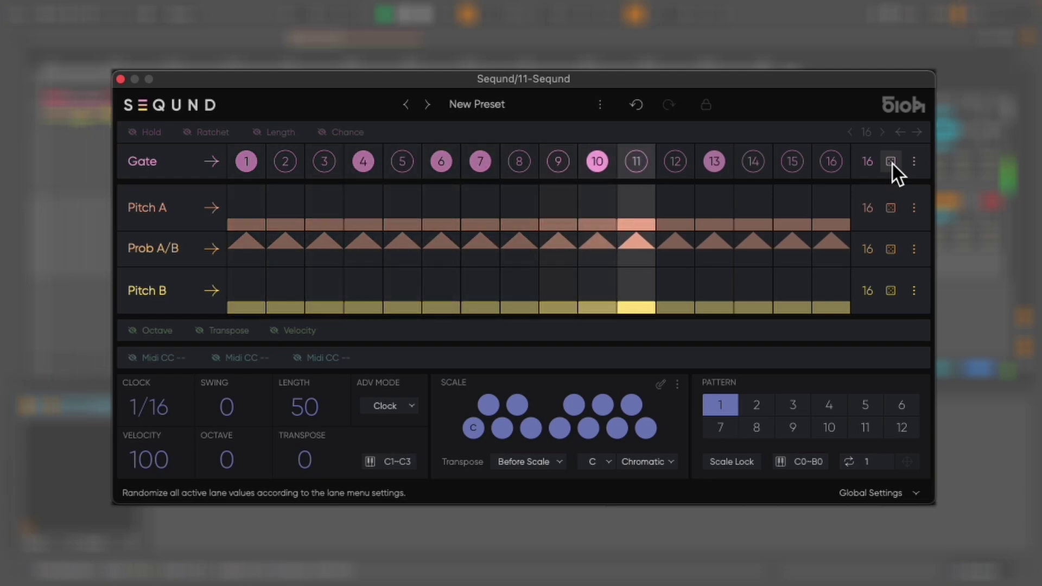
click(894, 164)
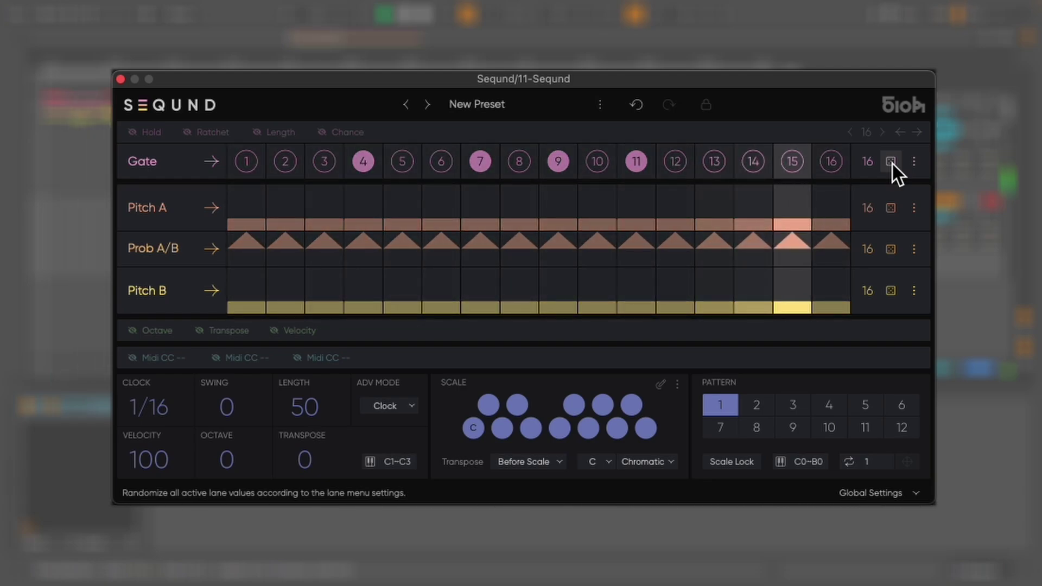
Reset the Gate steps, lower randomization Density to 21 and randomize them
click(921, 163)
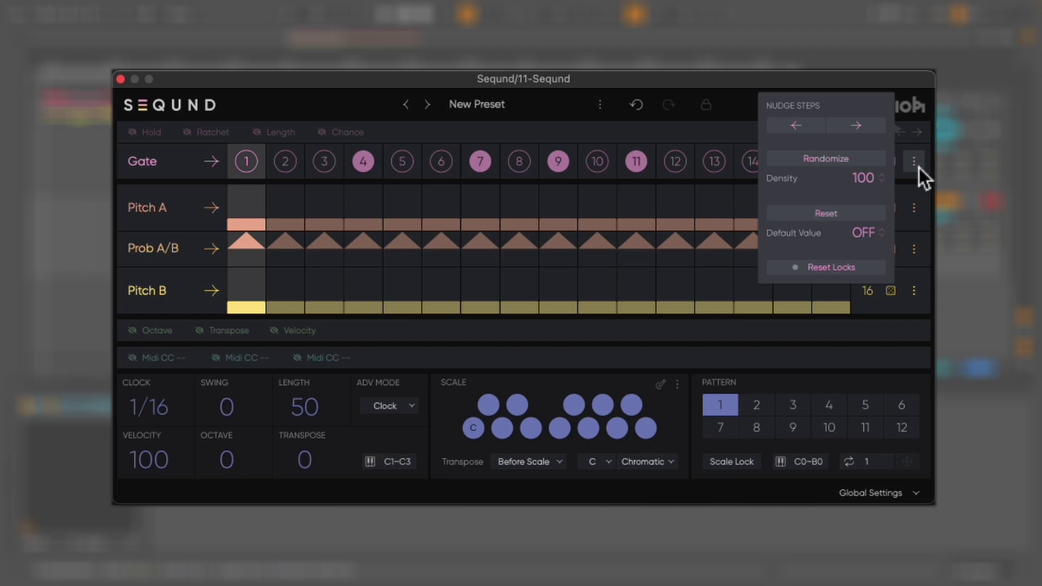
click(847, 214)
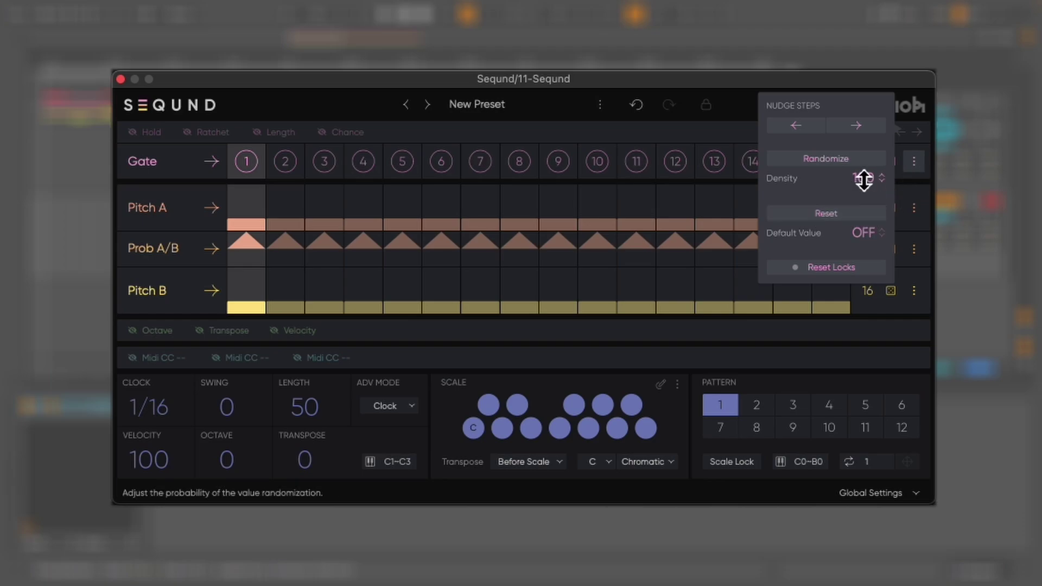
drag(863, 180, 848, 300)
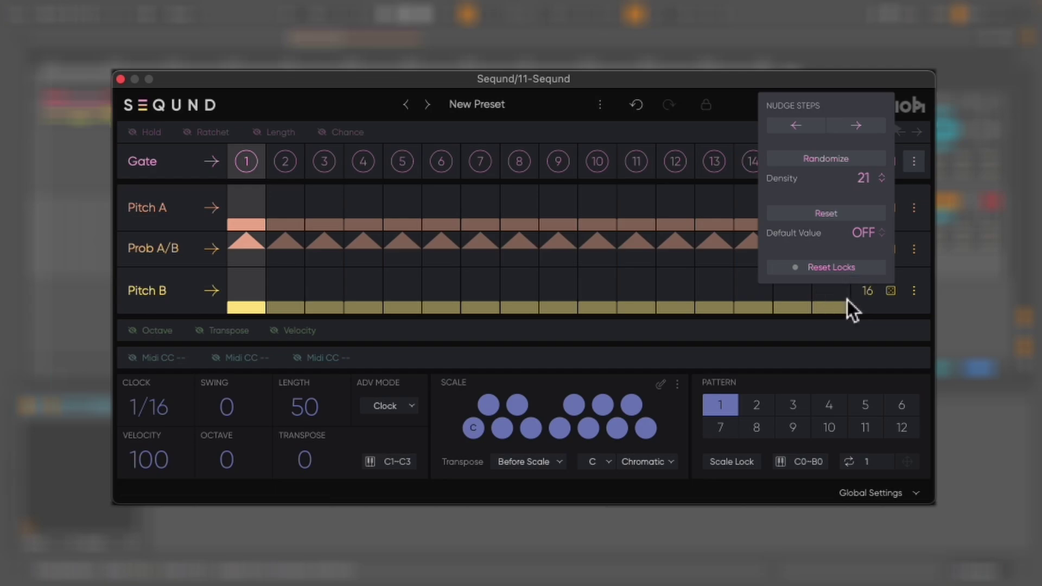
click(915, 161)
click(893, 163)
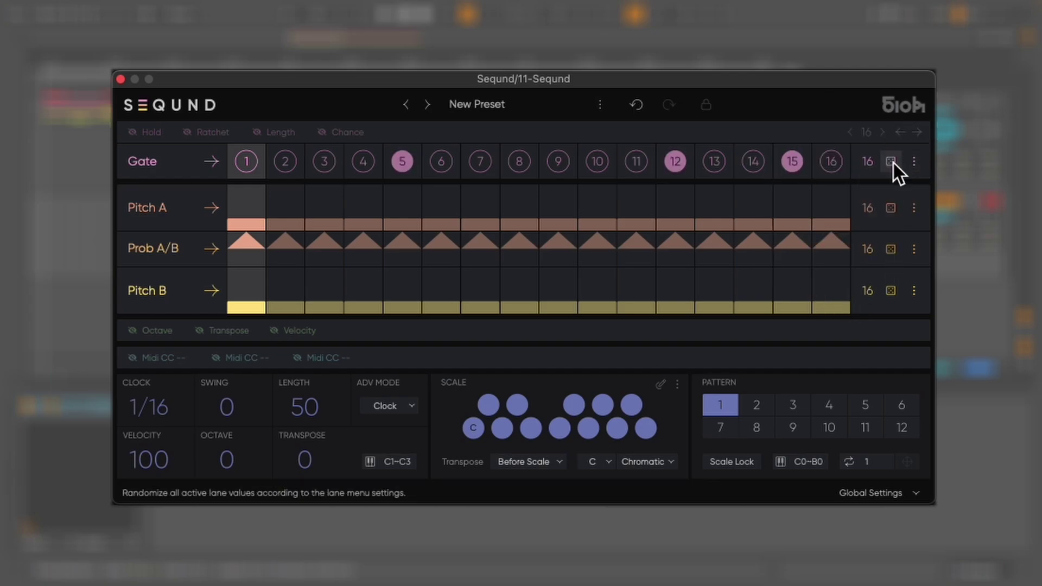
Start playback and re-roll the sparse Gate pattern three more times
key(space)
click(892, 162)
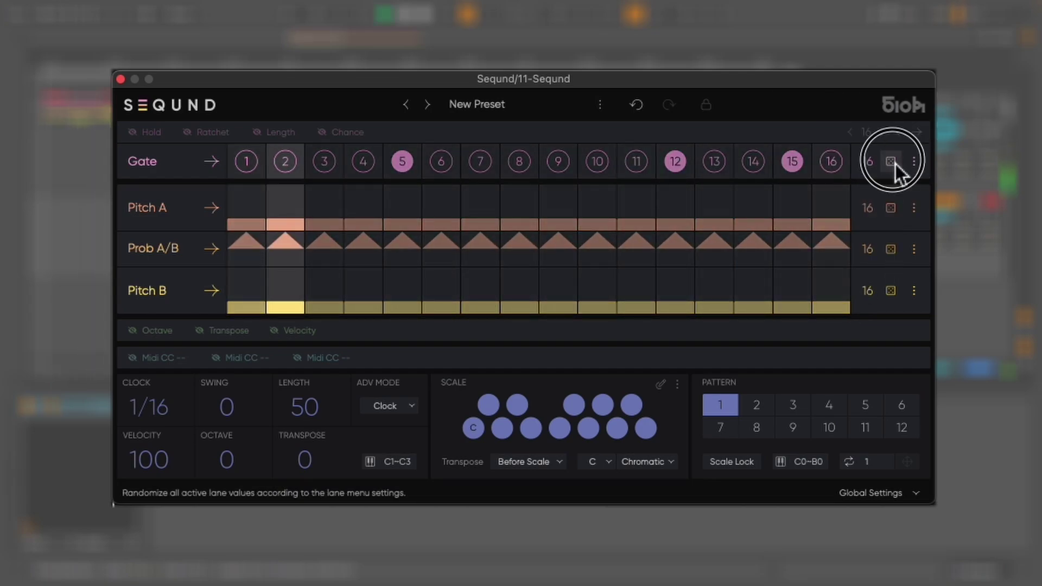
click(893, 162)
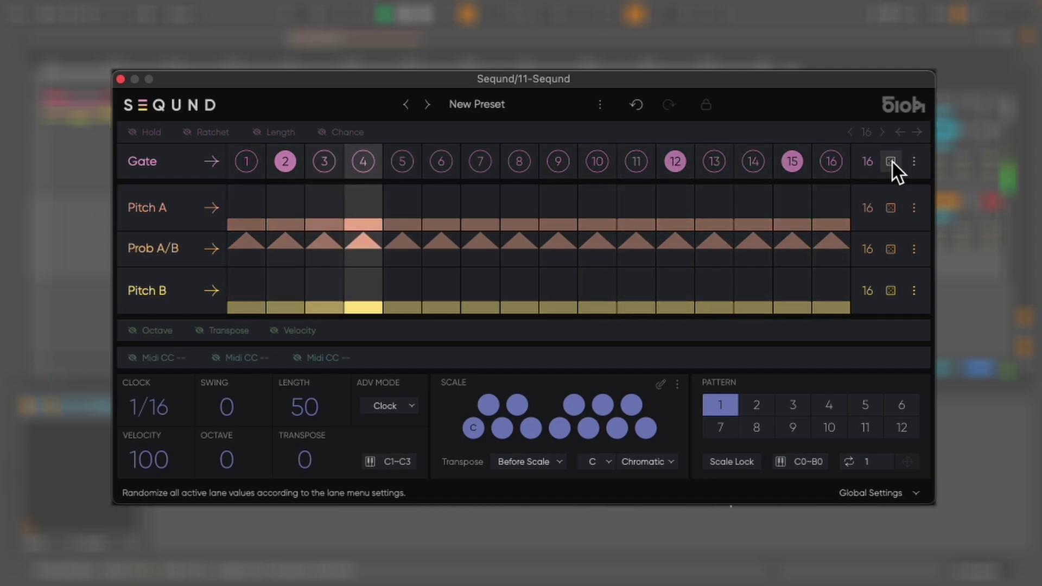
click(892, 162)
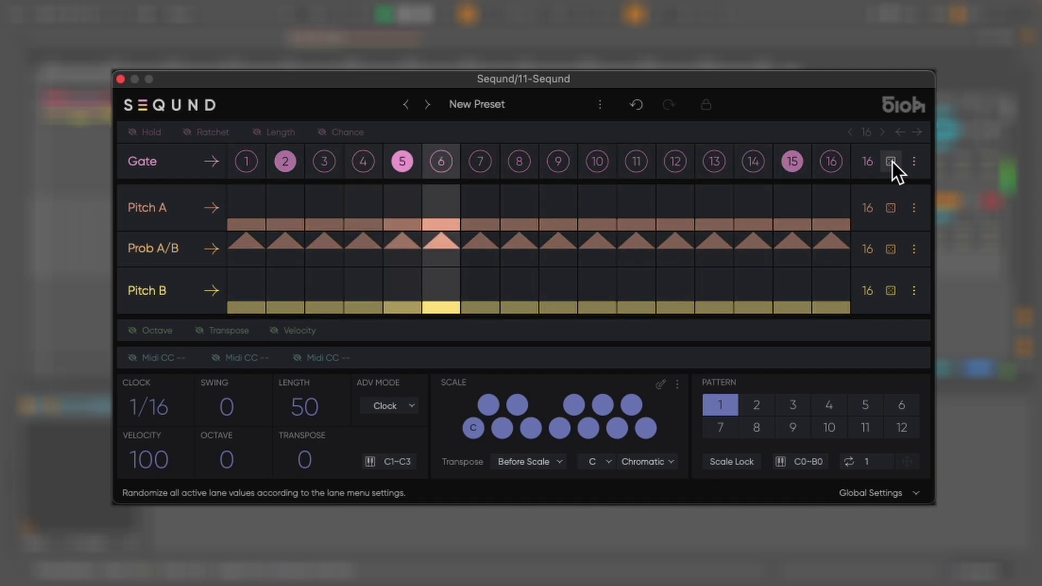
Raise the Gate randomization Density to 100 and randomize the steps three times
click(892, 161)
click(914, 161)
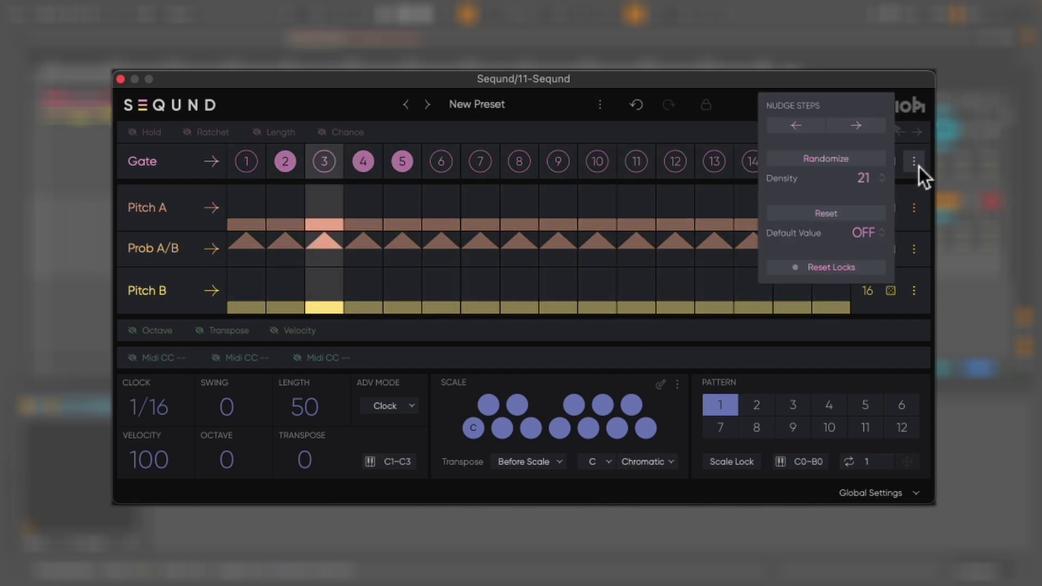
drag(871, 186, 875, 139)
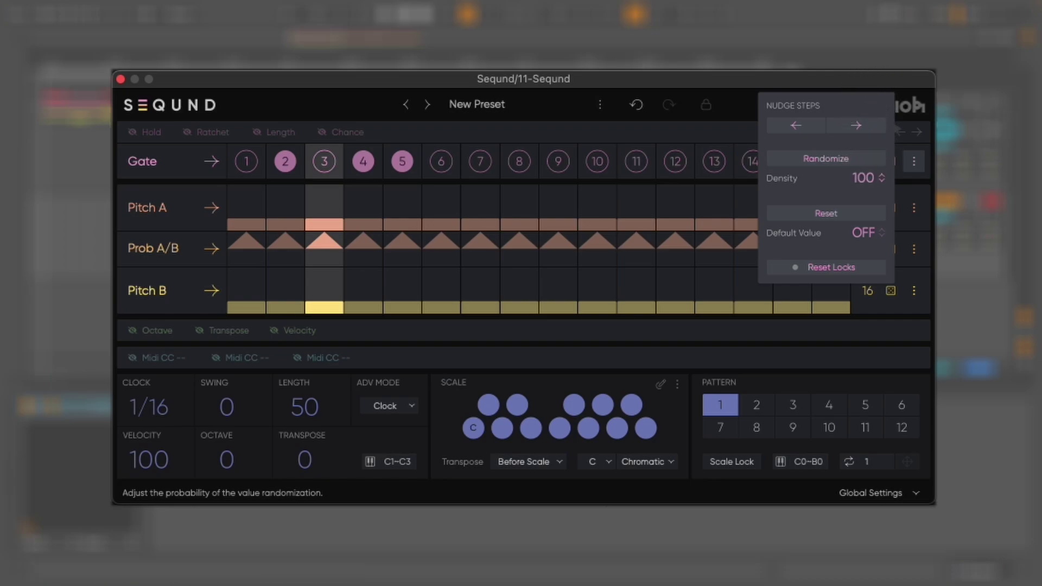
click(917, 162)
click(893, 160)
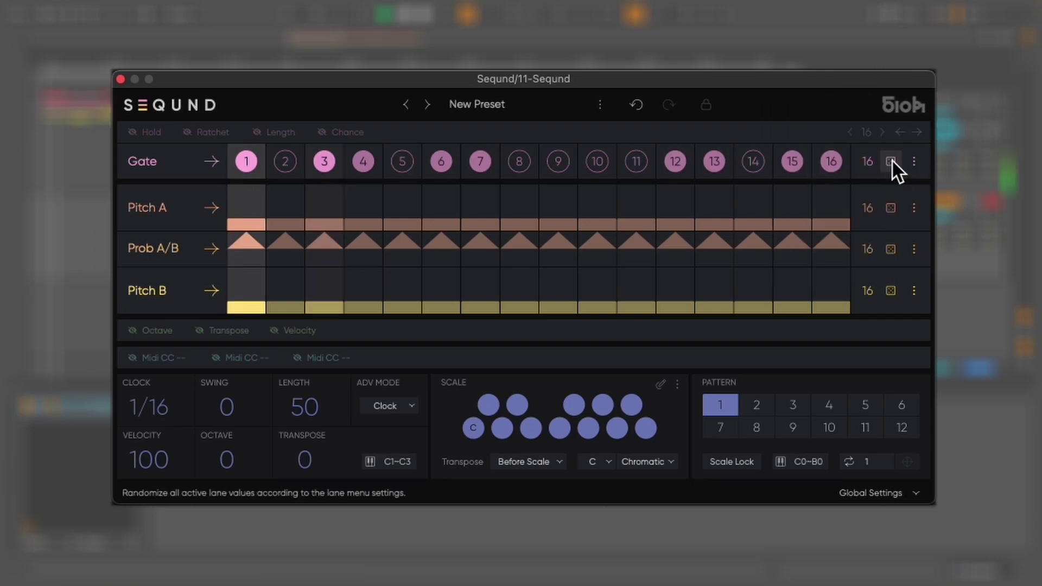
click(892, 161)
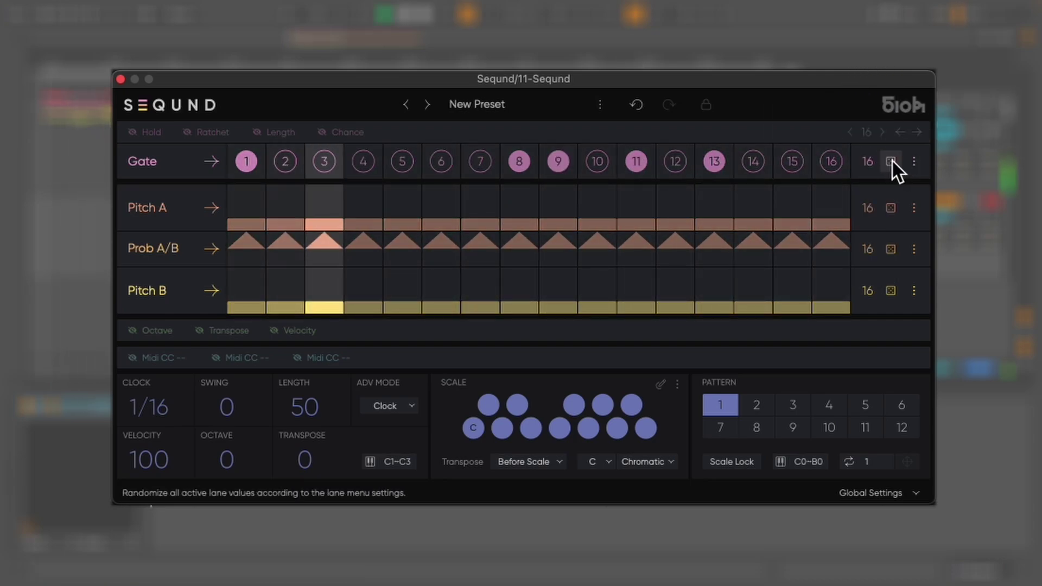
click(892, 161)
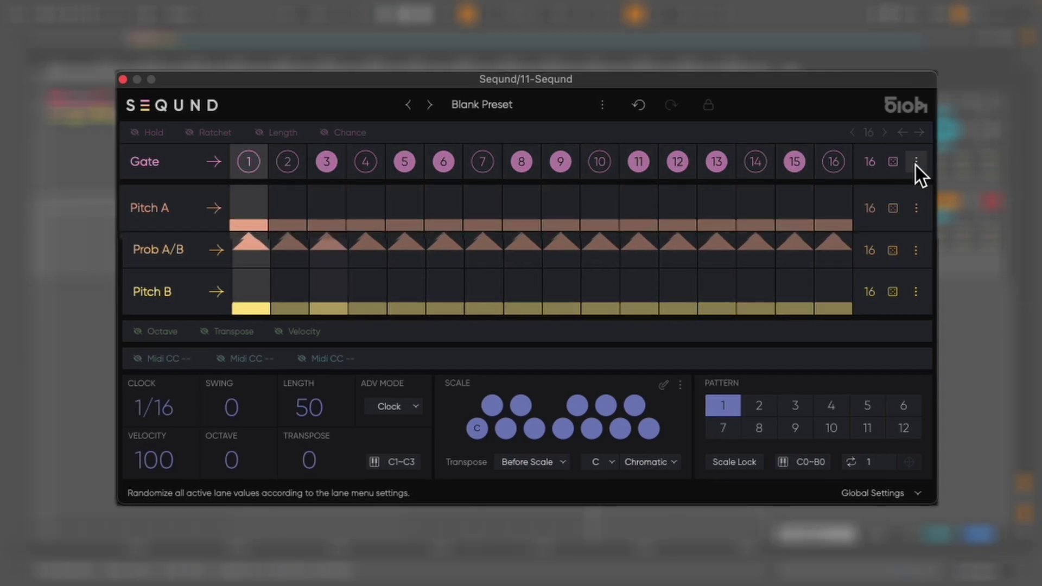
Nudge the Gate pattern one step left, then one step right
click(915, 163)
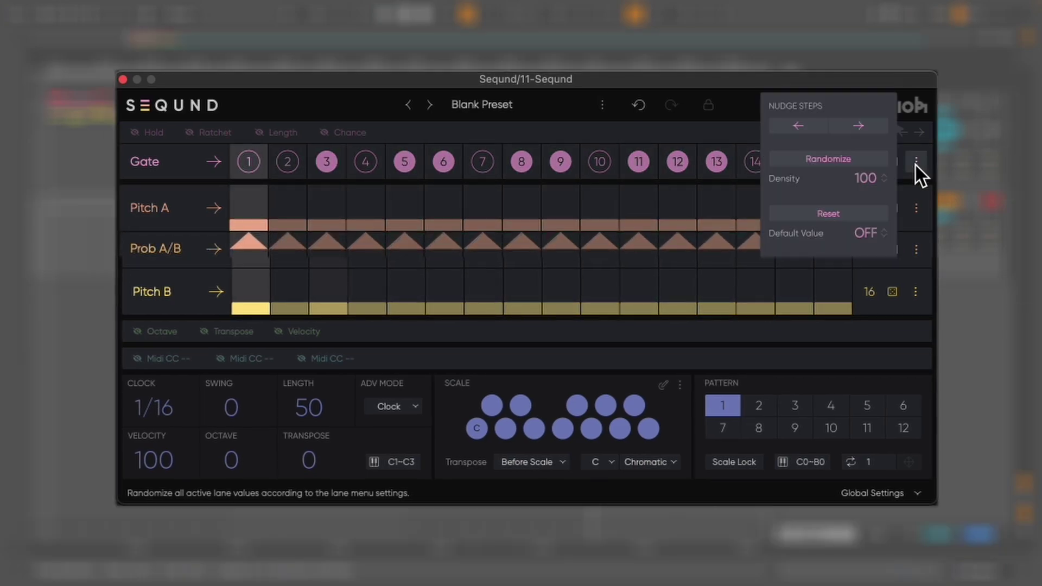
click(802, 125)
click(859, 126)
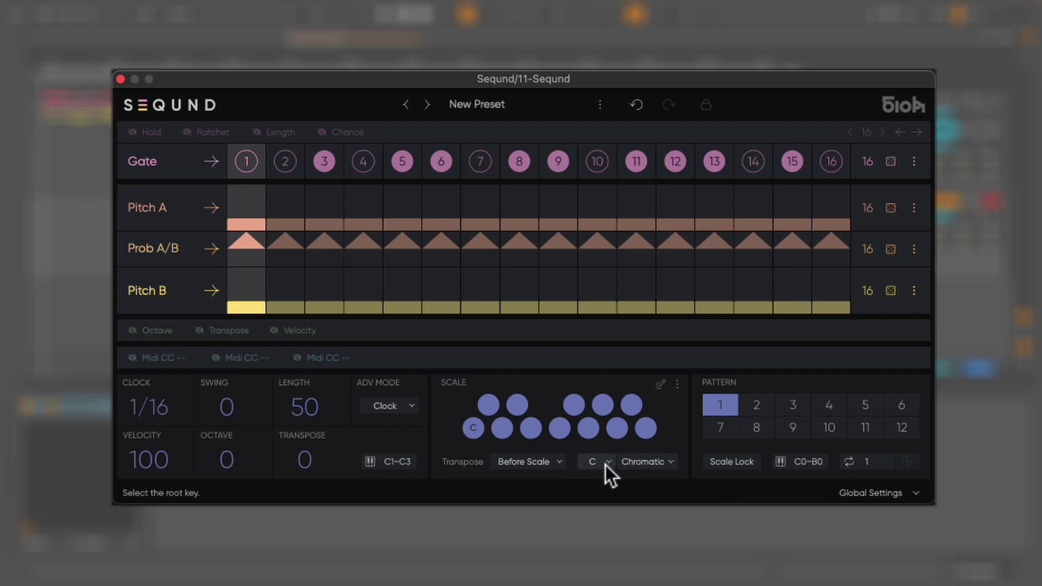
Pick Factory > Minor Blues so the scale becomes C Minor Blues instead of Chromatic
click(633, 465)
mouse_move(622, 466)
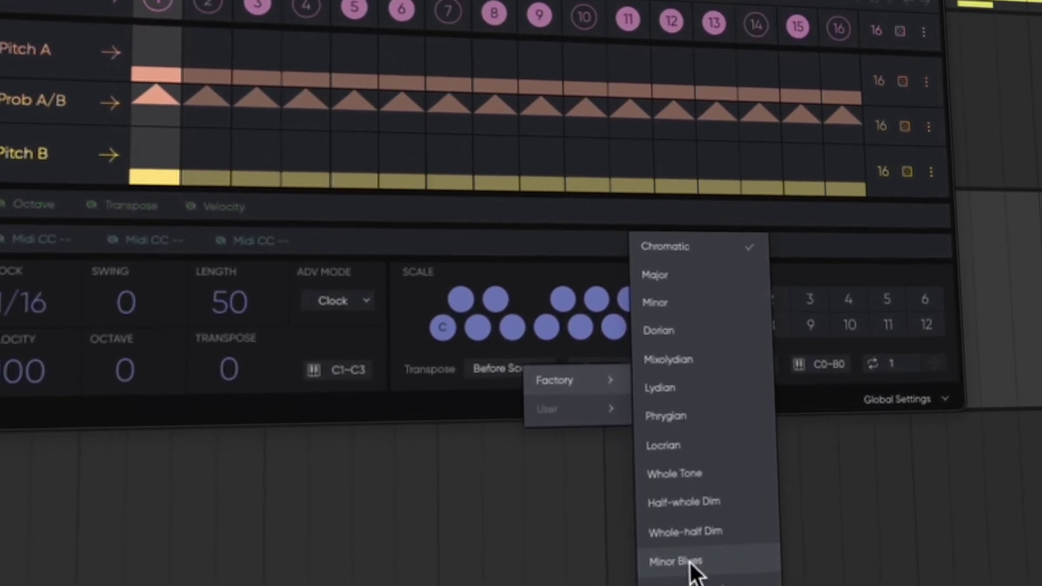
click(692, 562)
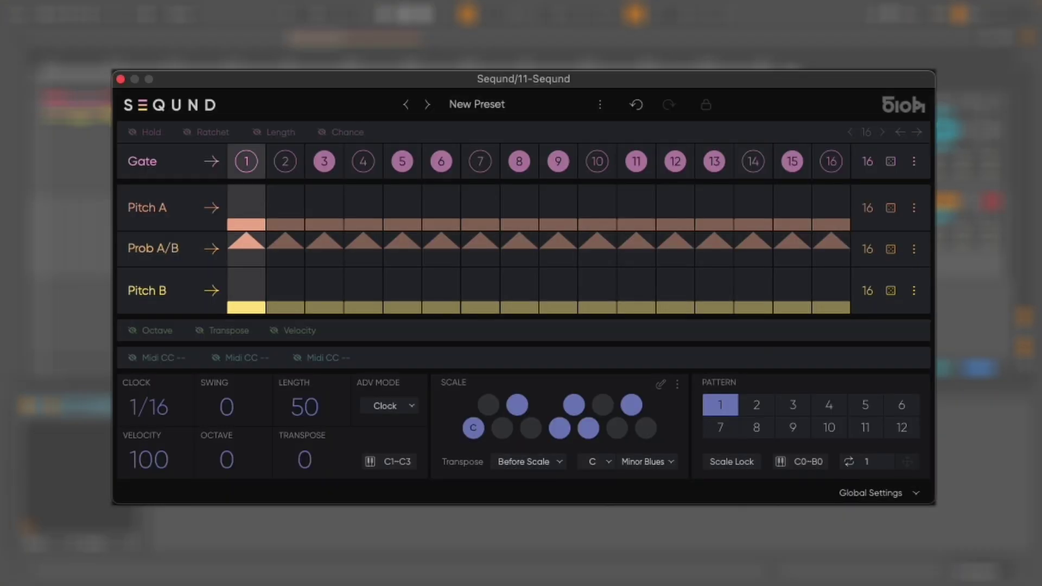
Randomize Pitch A, start playback, and shorten both Pitch A and Pitch B to 4 steps
click(891, 208)
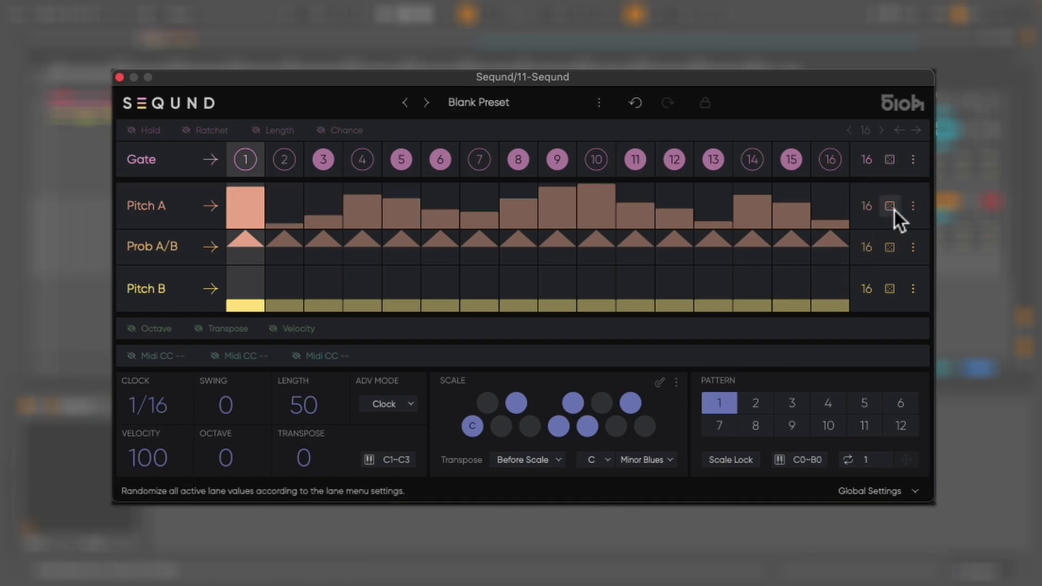
key(space)
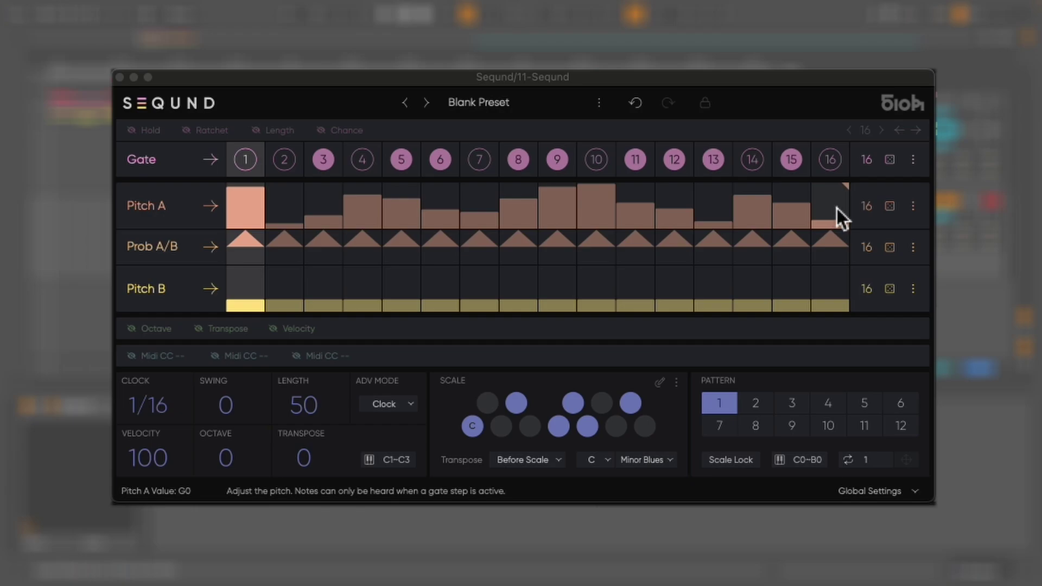
drag(846, 184, 382, 215)
drag(851, 277, 381, 275)
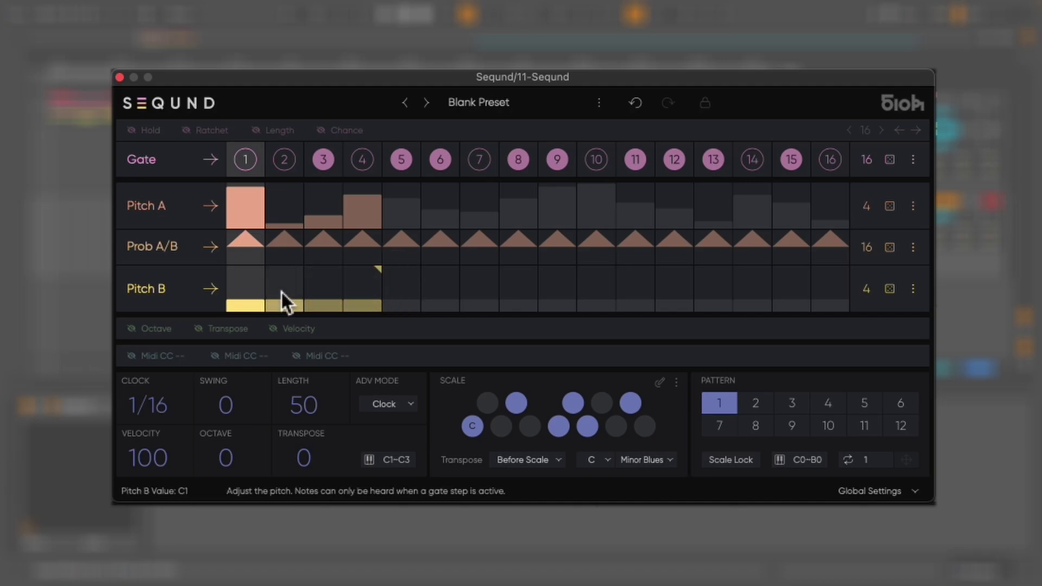
Redraw the pitches so Pitch B rises over steps 2–4 and Pitch A falls
click(281, 290)
click(323, 279)
click(354, 270)
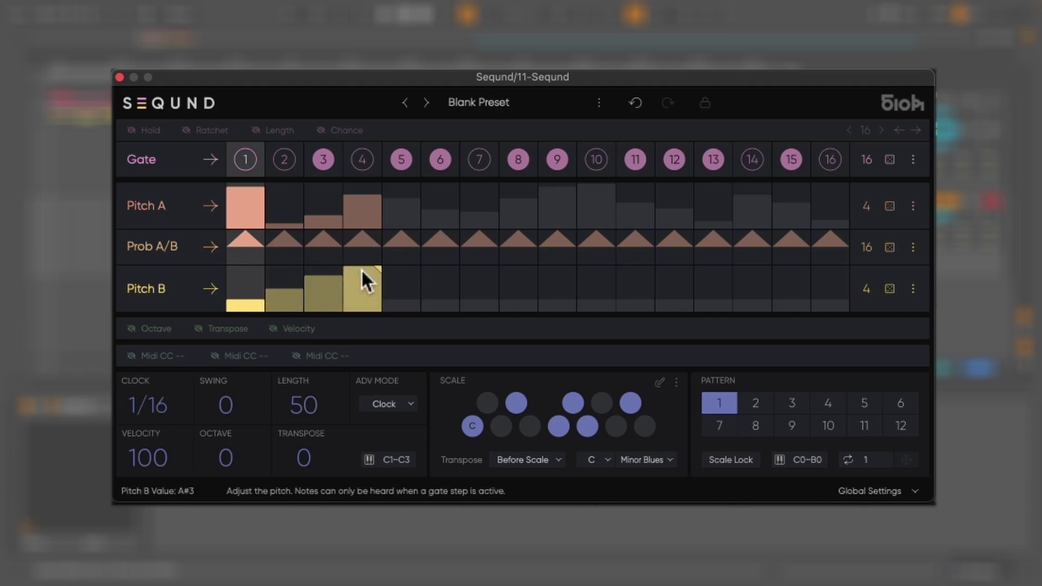
click(251, 182)
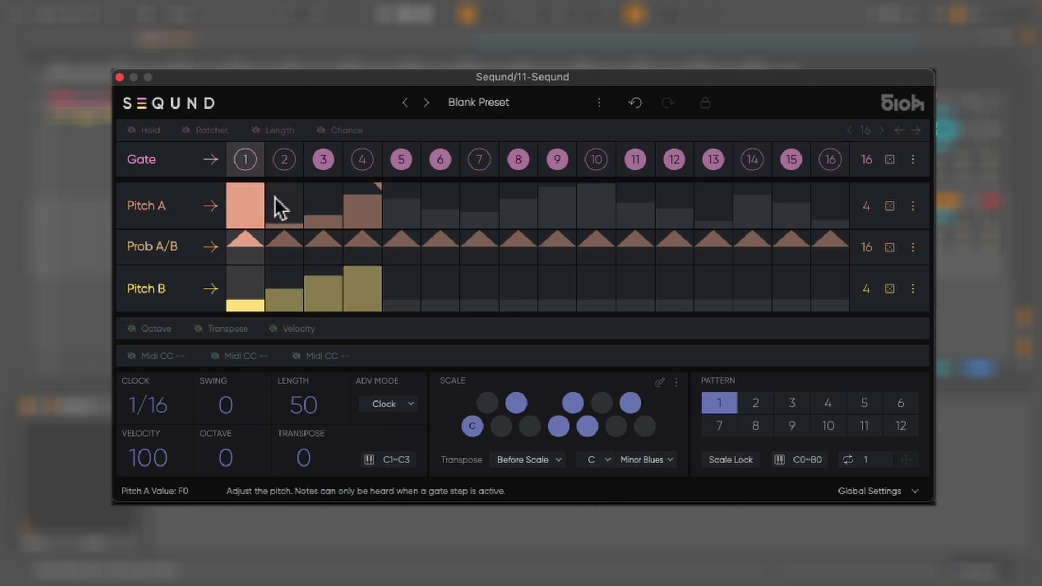
click(274, 197)
click(317, 210)
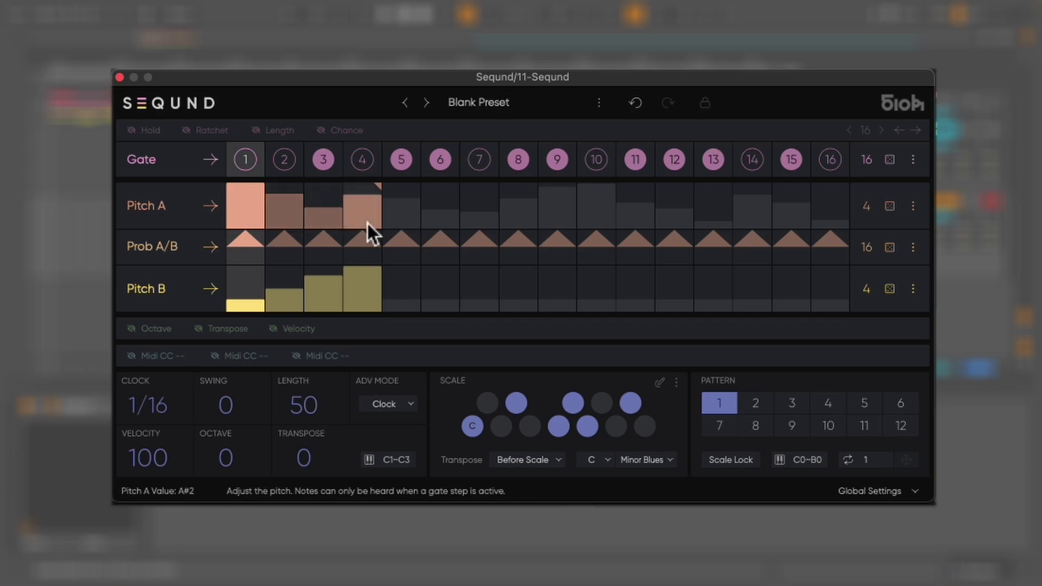
click(364, 220)
Shorten Prob A/B to 4 steps, play, push steps 1–3 toward Pitch B, then randomize the lane
drag(845, 233, 378, 263)
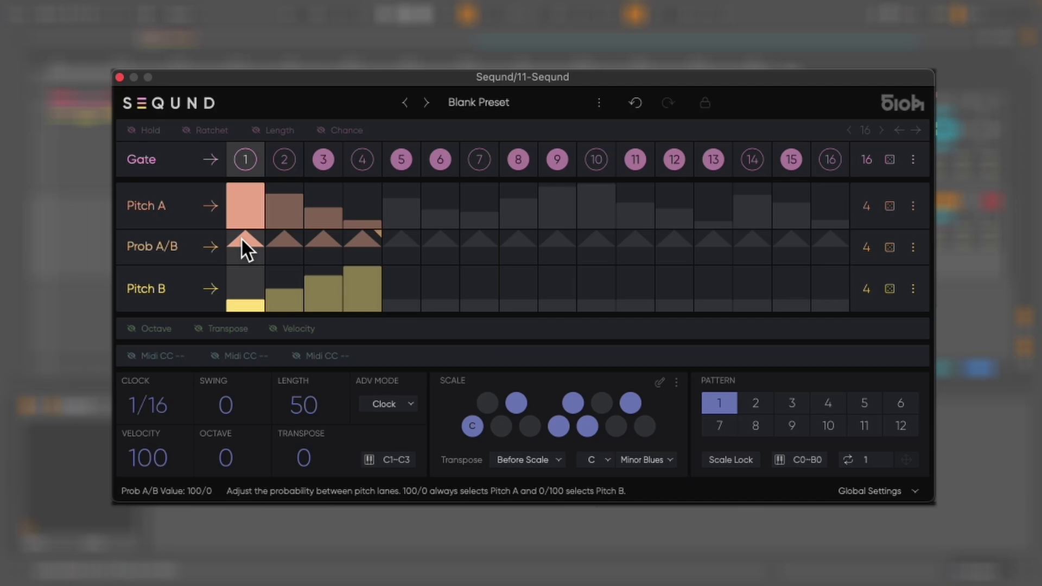
key(space)
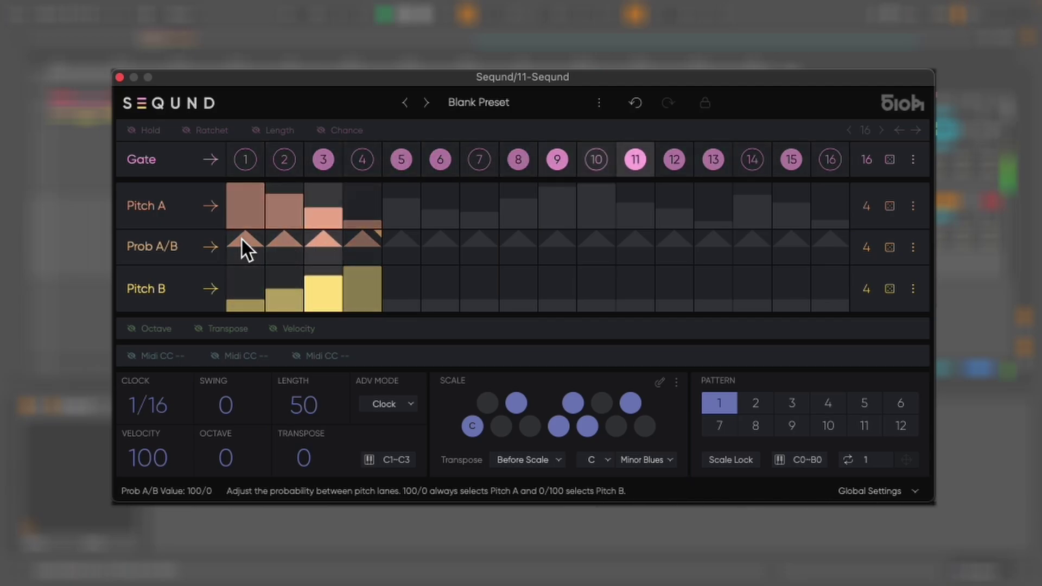
mouse_move(241, 236)
mouse_down()
mouse_move(249, 274)
mouse_move(312, 293)
mouse_move(364, 281)
mouse_up()
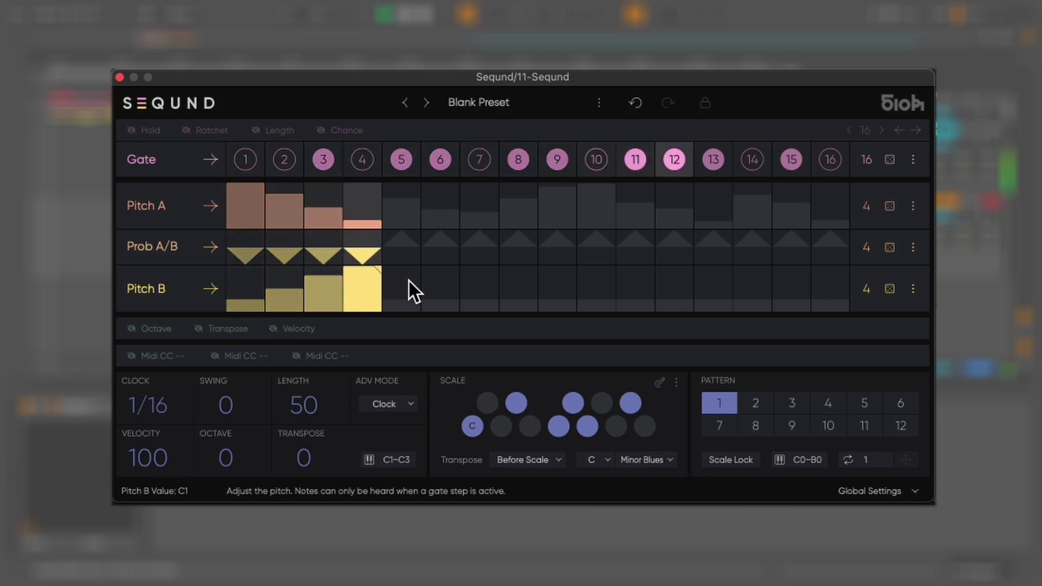
click(890, 250)
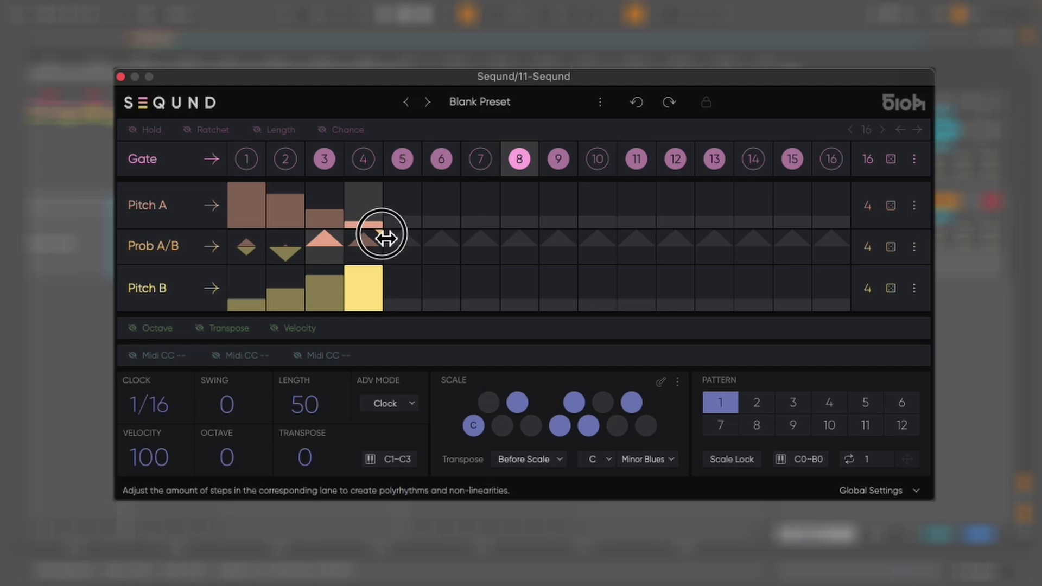
Extend Prob A/B to 5 steps and drag step 2 down to 13/86 favouring Pitch B
drag(381, 235, 411, 235)
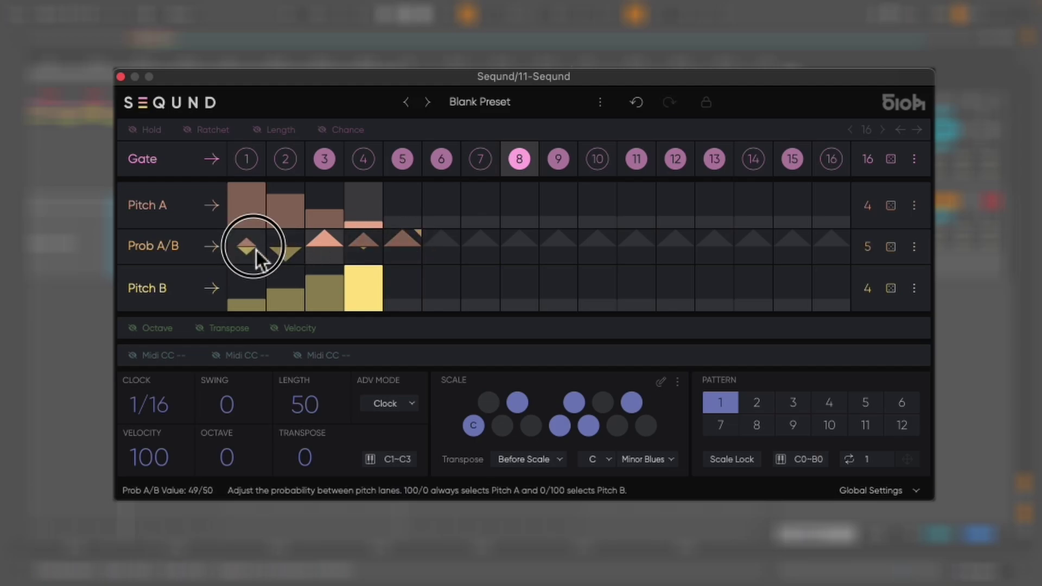
mouse_move(255, 248)
mouse_down()
mouse_move(406, 251)
mouse_move(406, 359)
mouse_up()
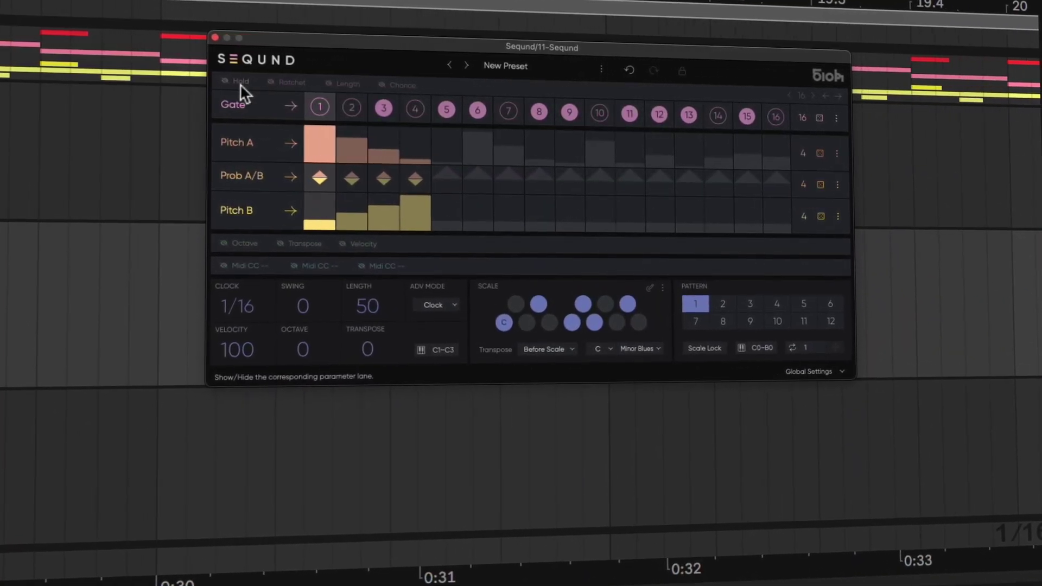
Toggle on the Hold, Ratchet, Length and Chance lane eye icons
click(234, 82)
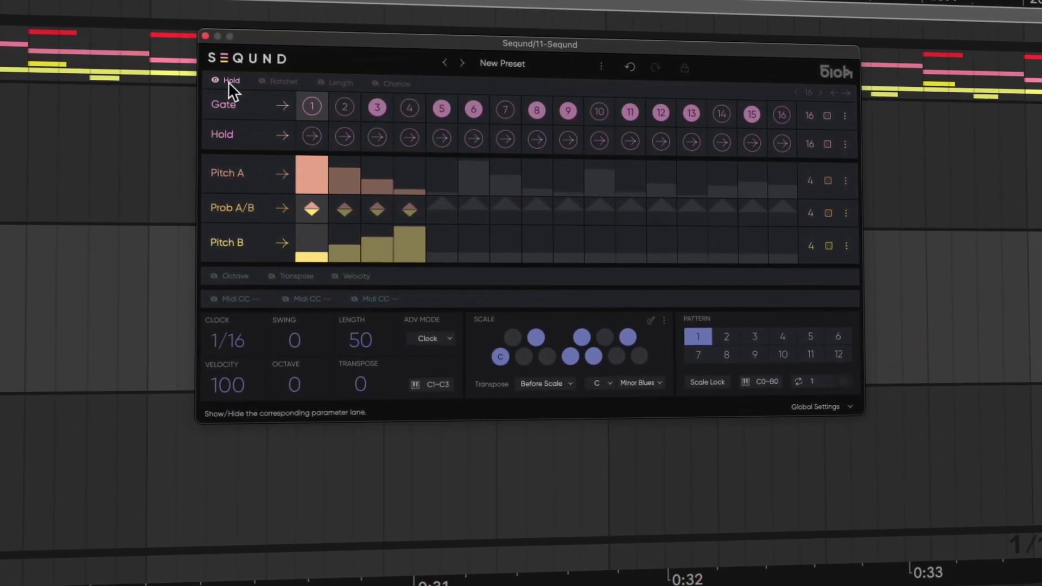
click(276, 82)
click(332, 82)
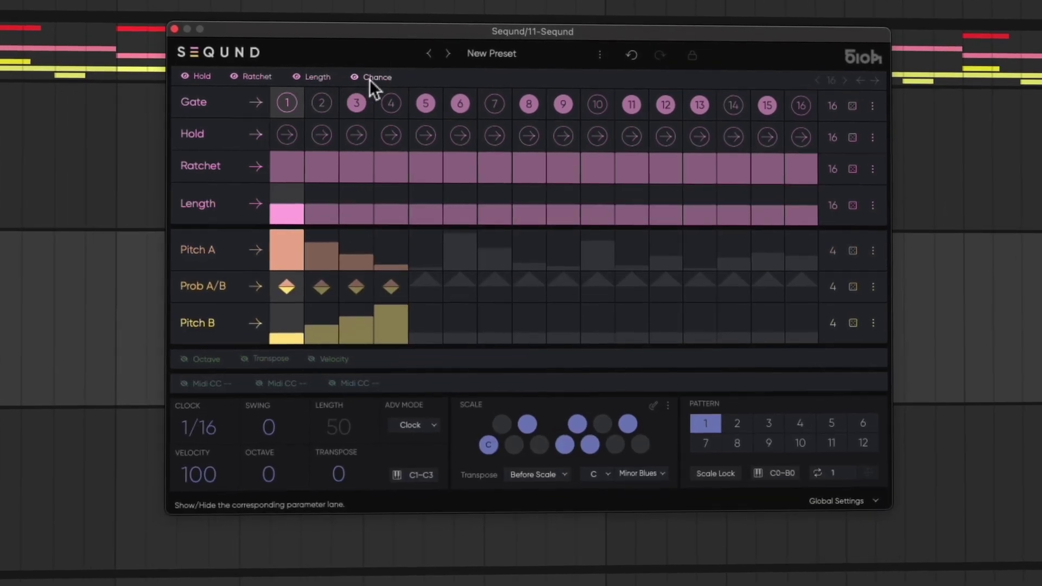
click(369, 79)
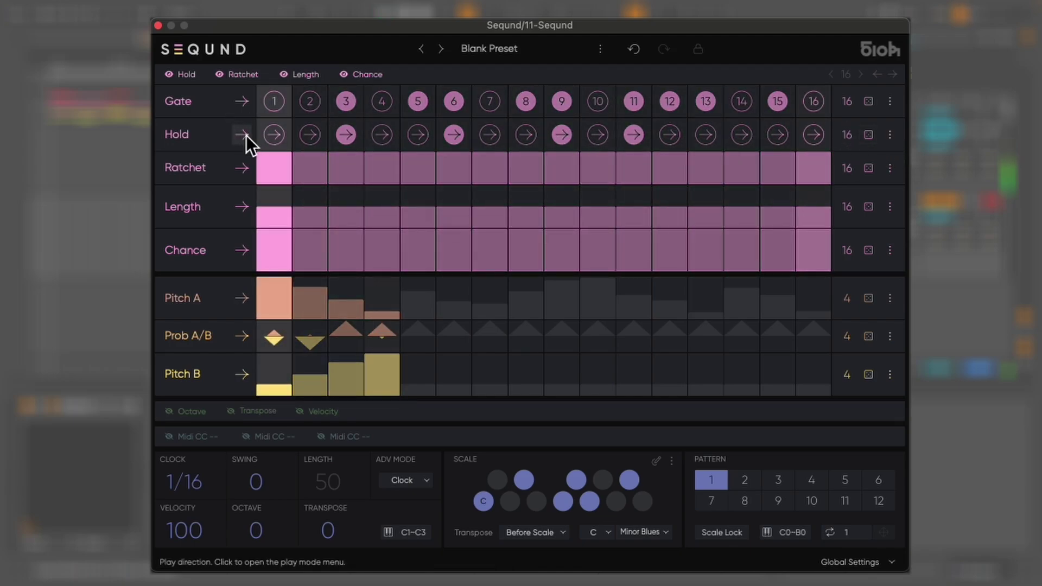
Switch the Hold lane's play mode to ?1 random order
click(203, 169)
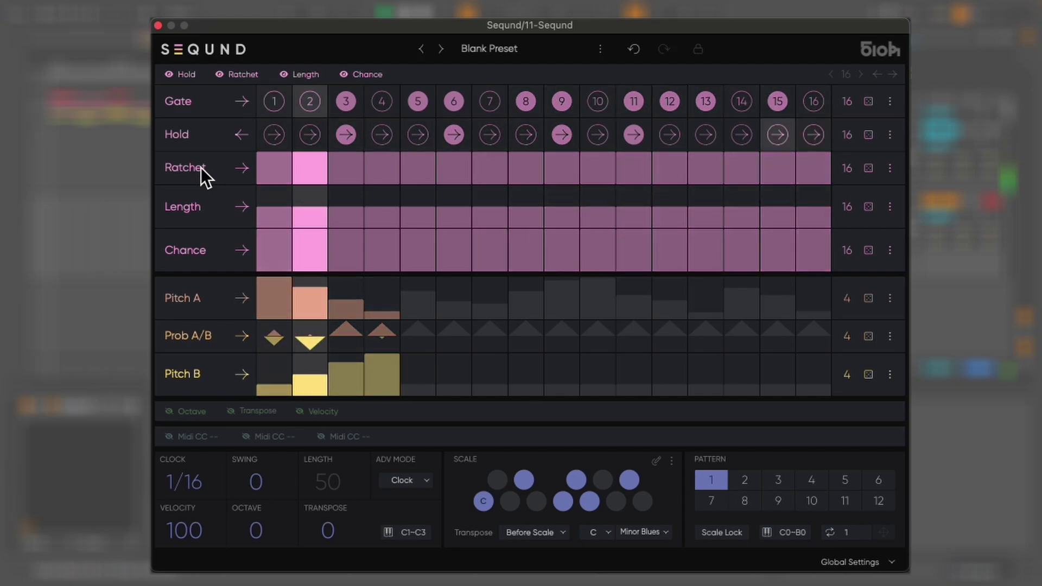
click(243, 136)
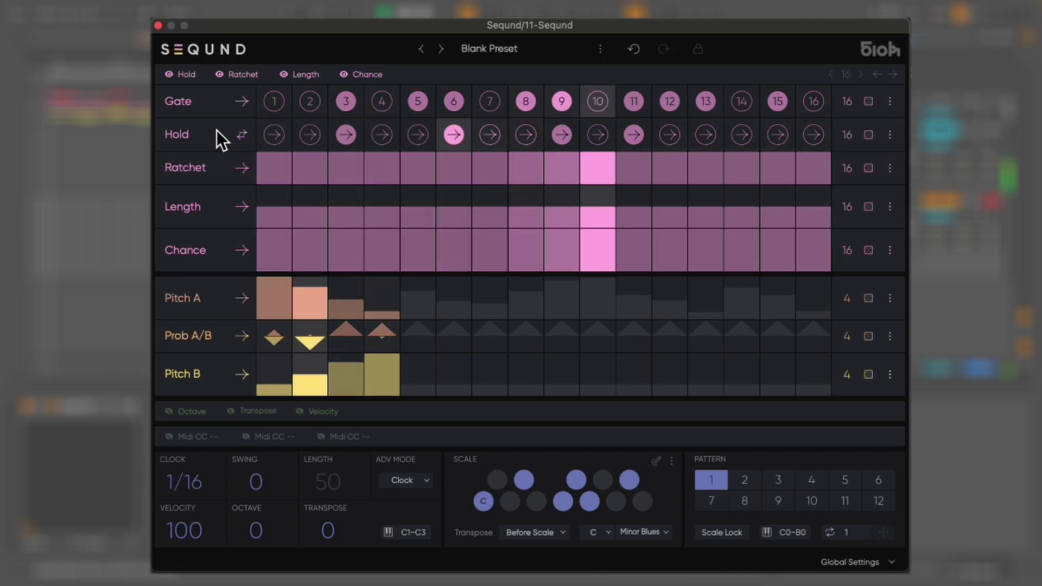
click(241, 135)
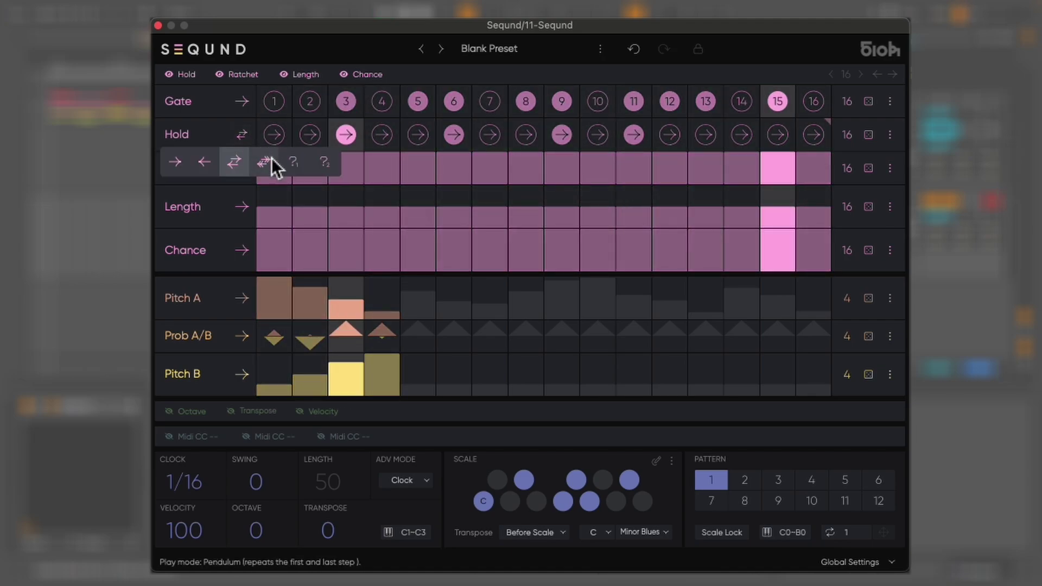
click(296, 165)
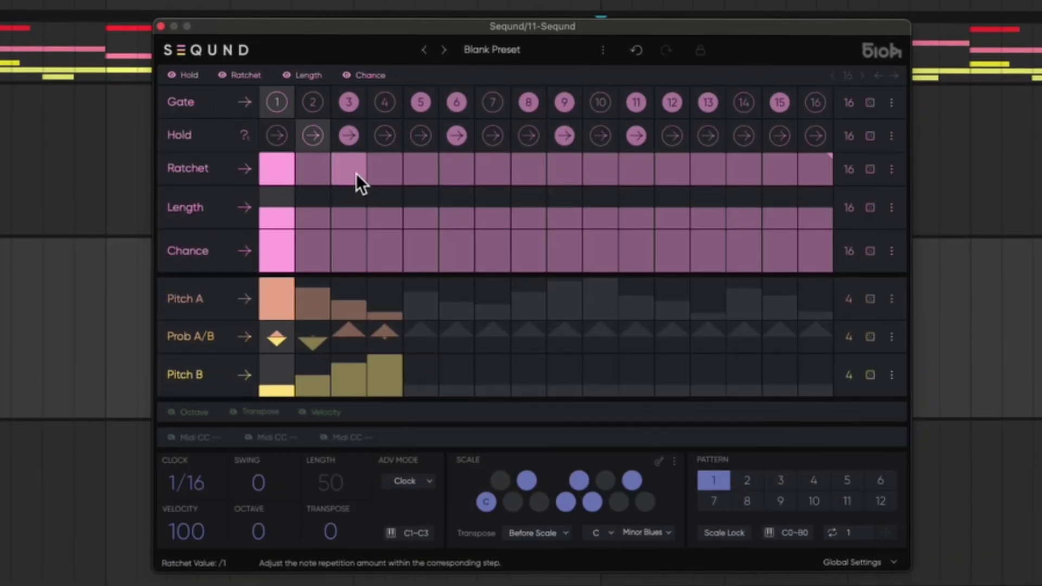
Add ratchet repeats to steps 3, 6 and 9, with step 6 split into four
drag(356, 174, 375, 201)
drag(503, 215, 491, 186)
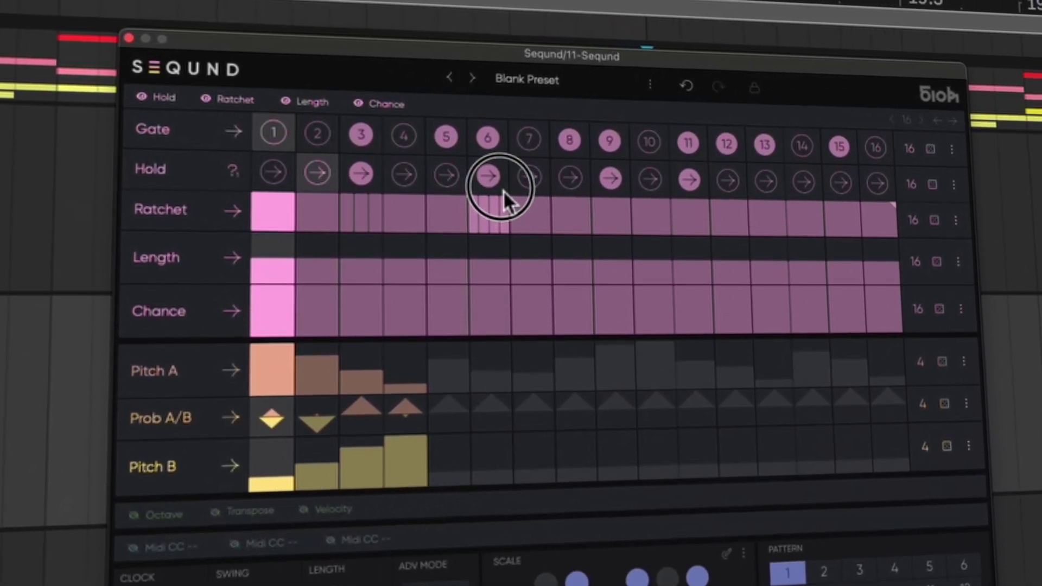
mouse_move(625, 224)
mouse_down()
mouse_move(624, 181)
mouse_move(628, 203)
mouse_up()
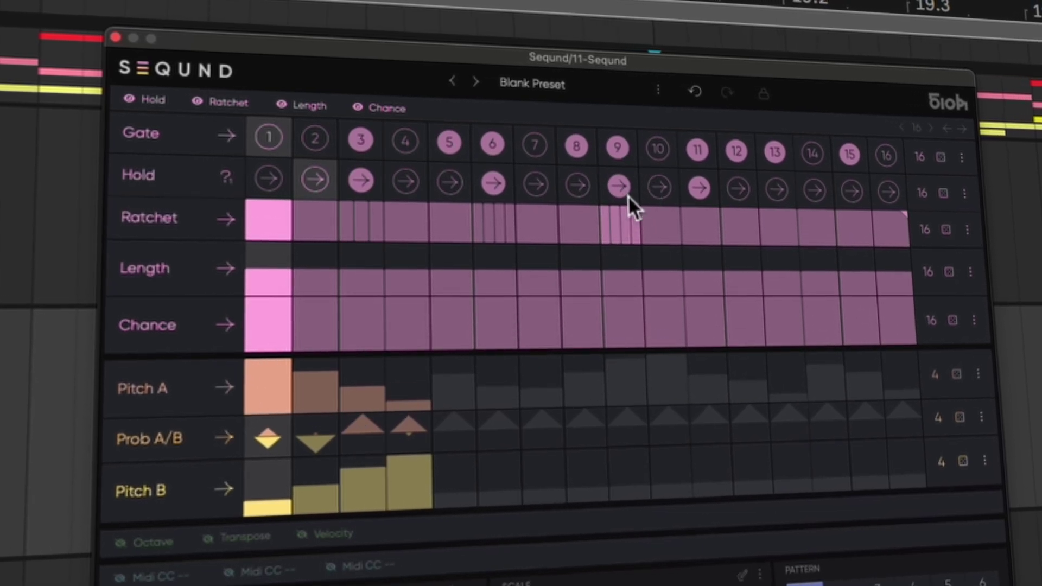
Shorten the note Length of steps 3, 6 and 9
drag(368, 284, 366, 303)
drag(498, 296, 503, 311)
drag(653, 304, 657, 314)
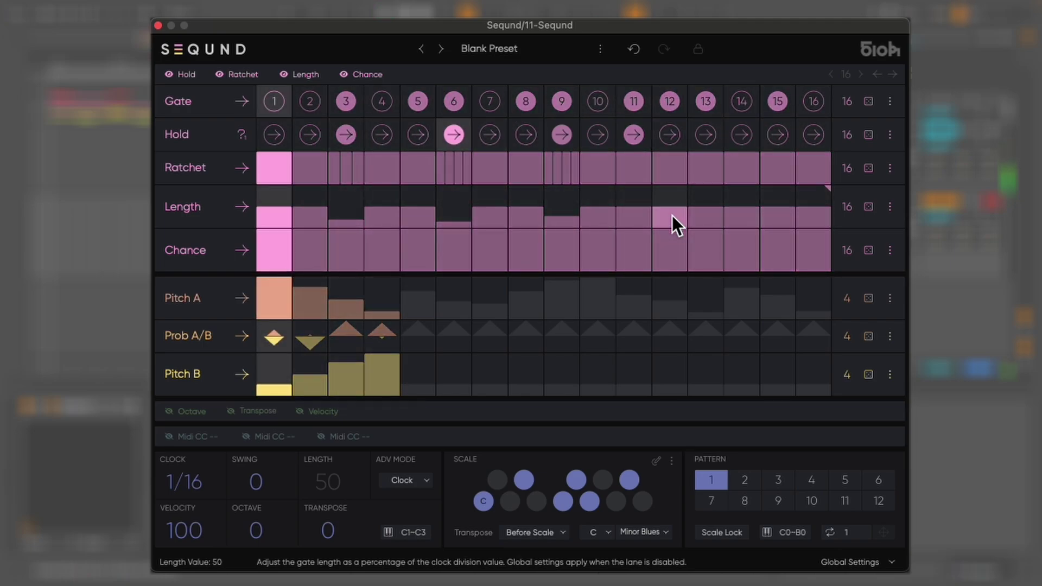
Randomize the Length lane with its dice icon and the Chance lane via its menu's Randomize
click(870, 209)
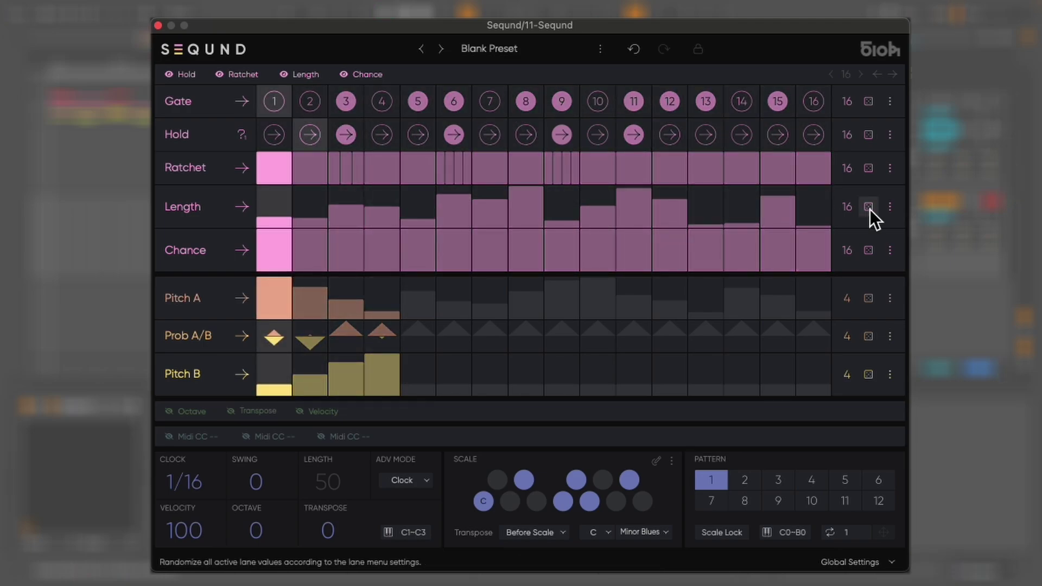
click(891, 252)
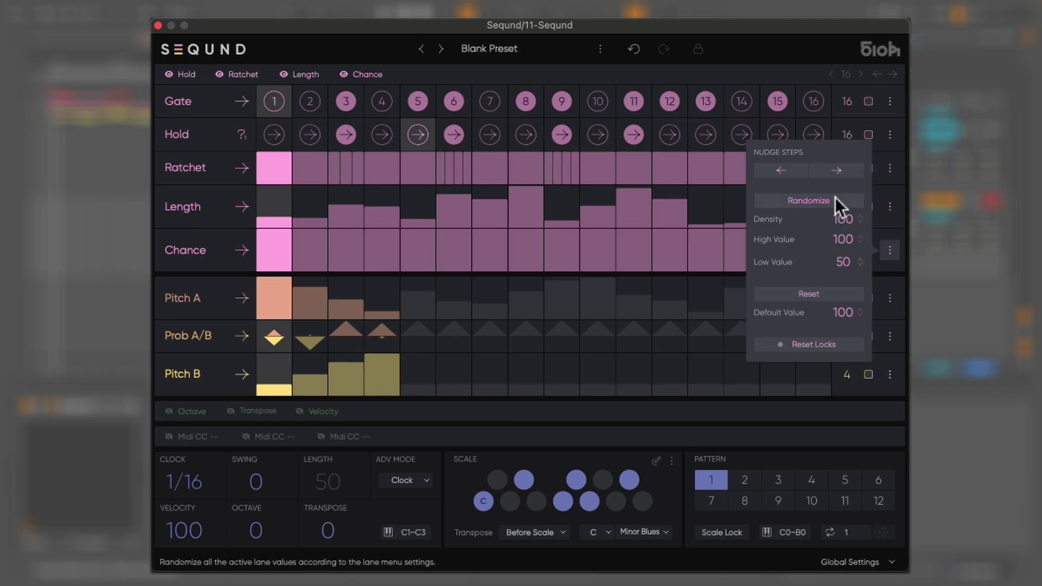
click(826, 201)
click(890, 257)
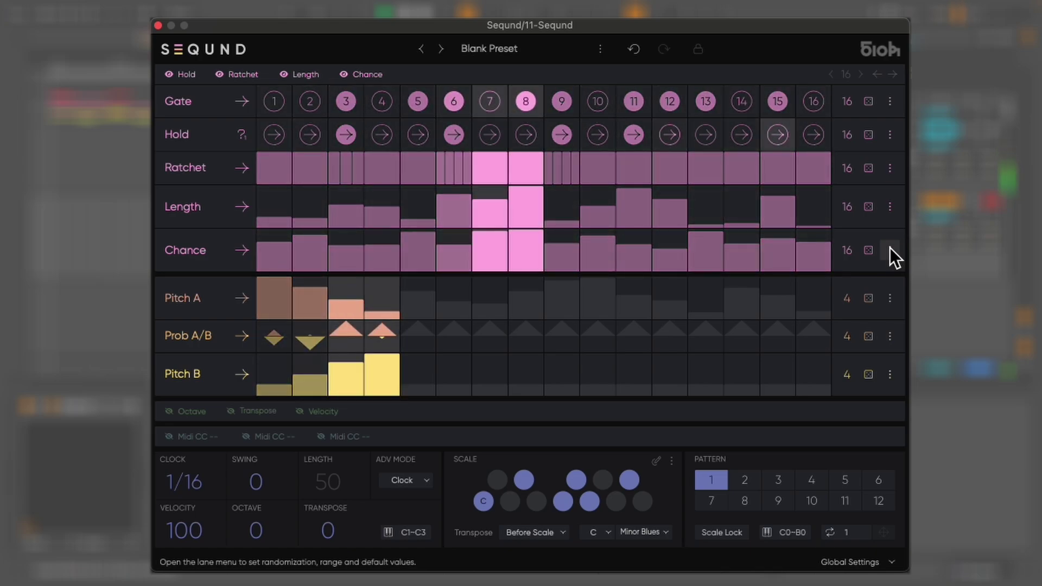
Reset the Length lane to default, set the clock to 1/8 with swing, and octave +2
click(890, 250)
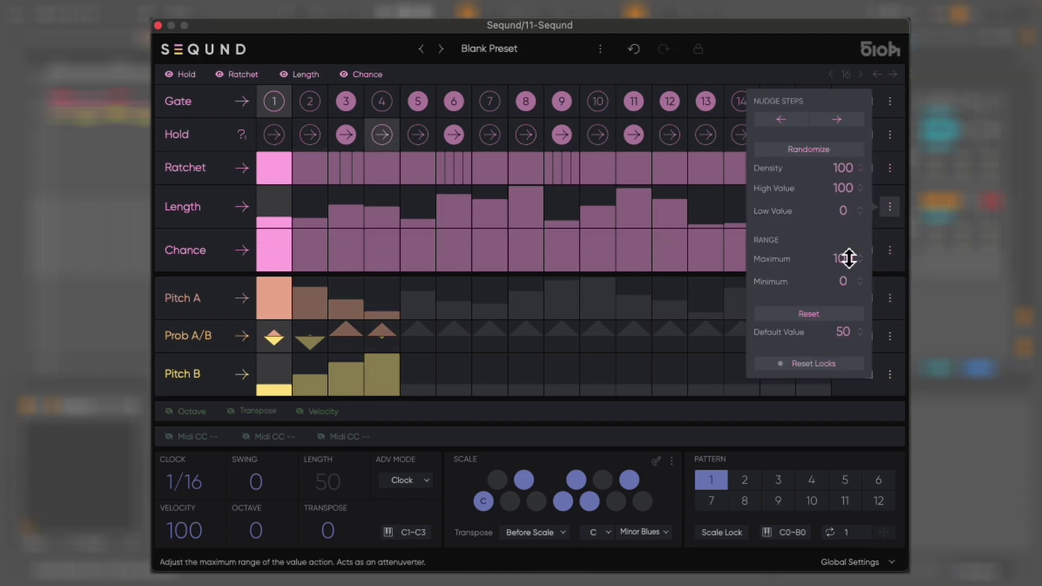
click(823, 312)
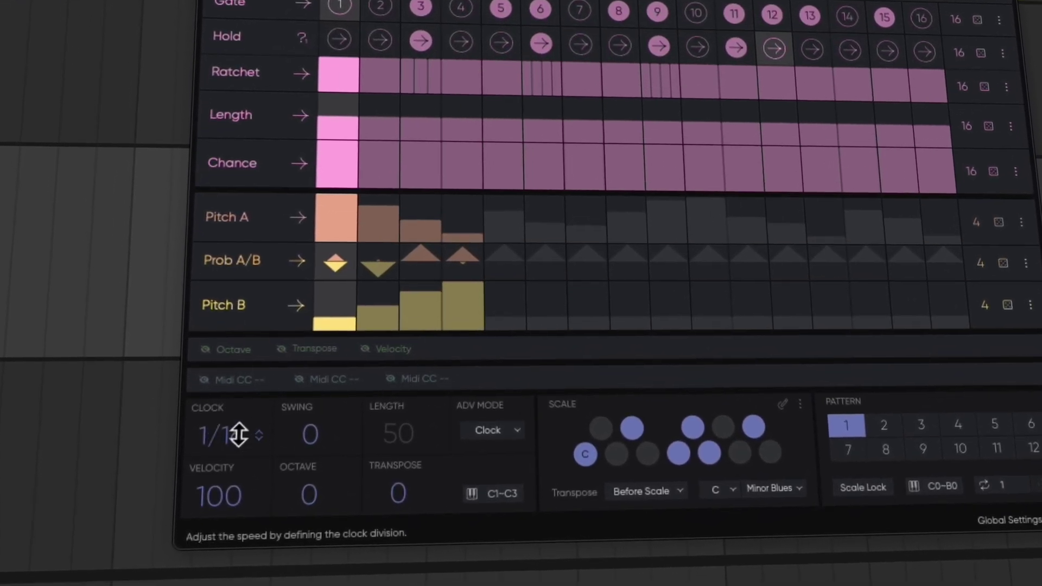
drag(233, 461, 250, 462)
drag(332, 429, 360, 353)
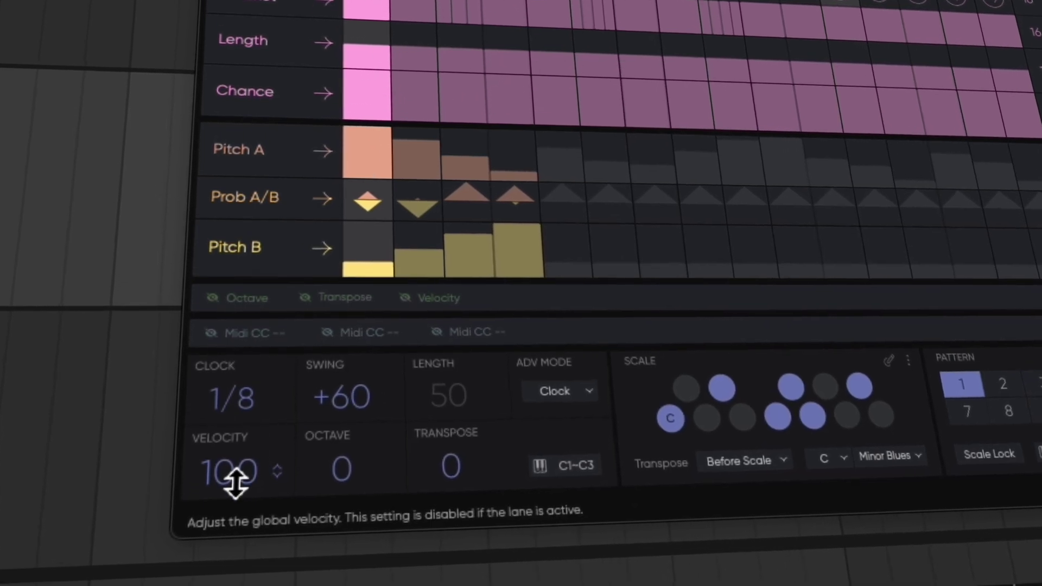
mouse_move(347, 477)
mouse_down()
mouse_move(344, 438)
mouse_move(371, 433)
mouse_move(359, 461)
mouse_up()
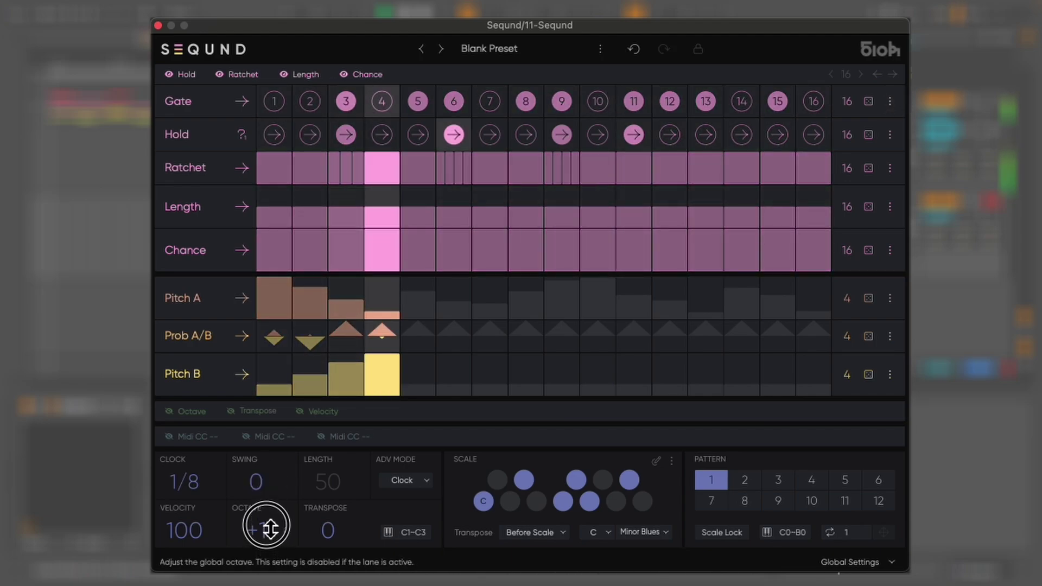
drag(270, 531, 270, 516)
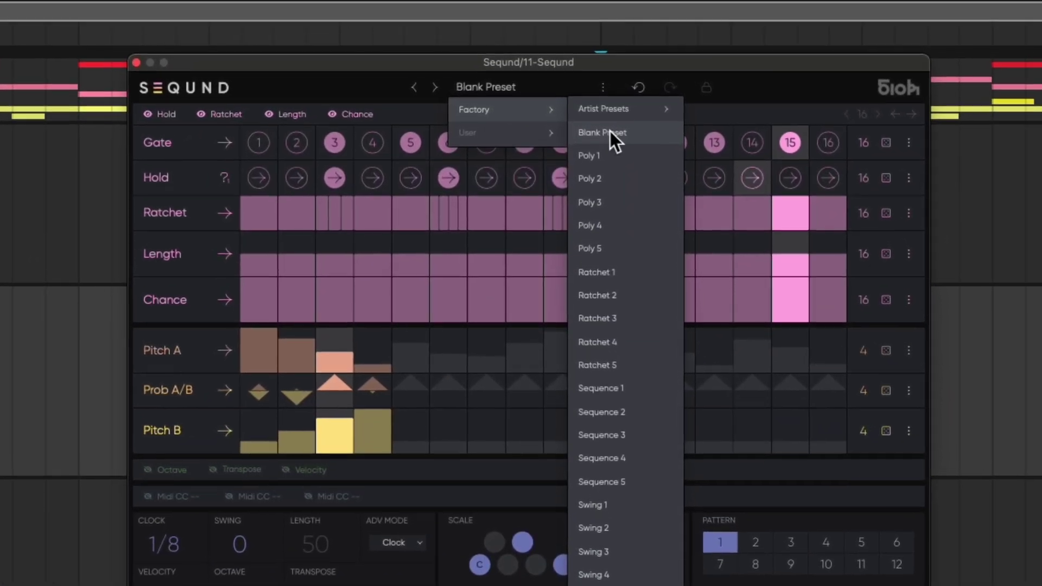
Cut the Pitch A lane to 4 steps and redraw steps 3 and 4 as a falling line
drag(847, 206, 624, 205)
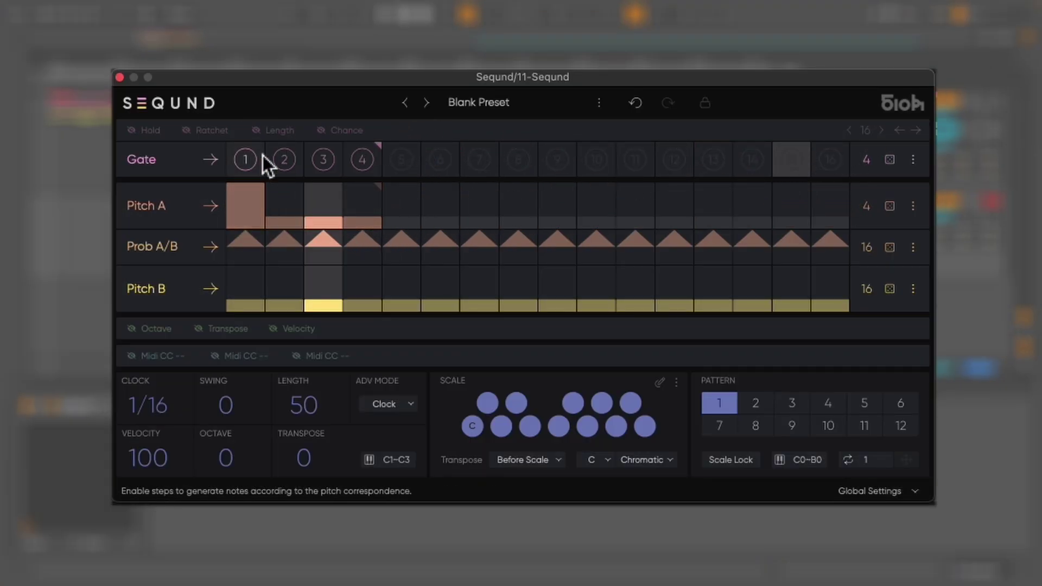
drag(319, 214, 358, 223)
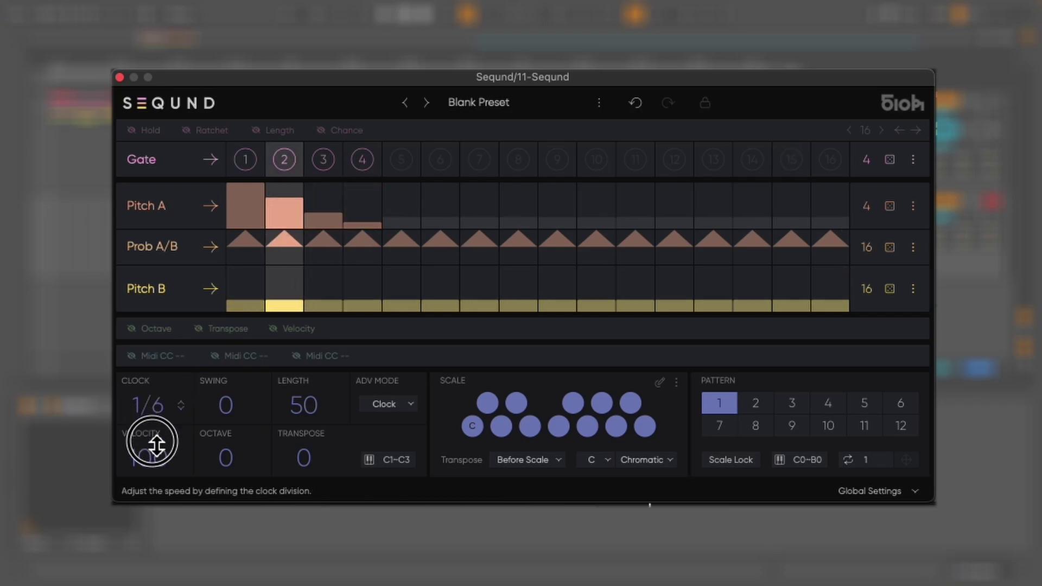
Keep the advance mode on Clock, enable Gate step 2 and start playback
click(396, 408)
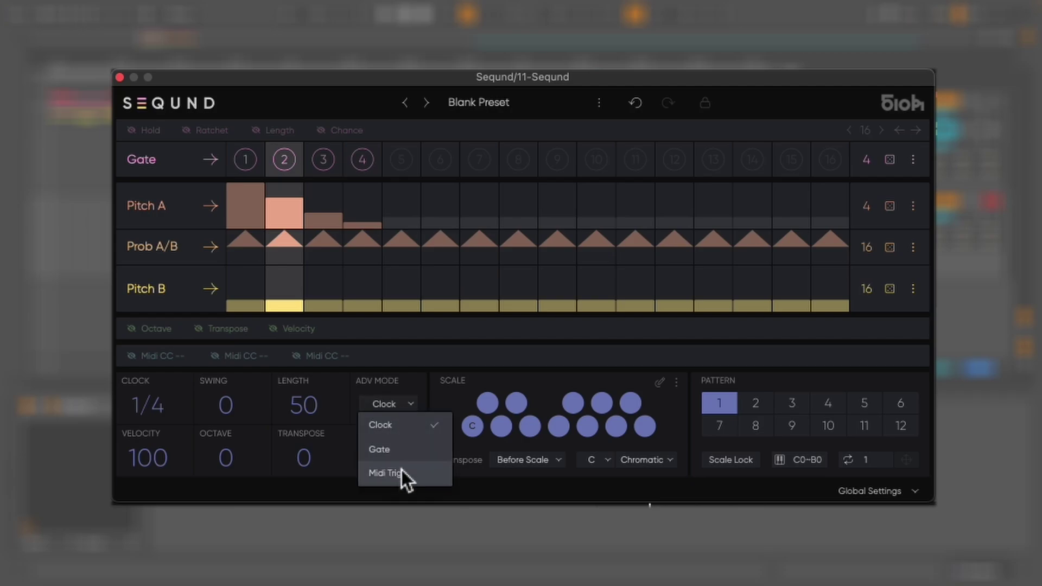
click(402, 425)
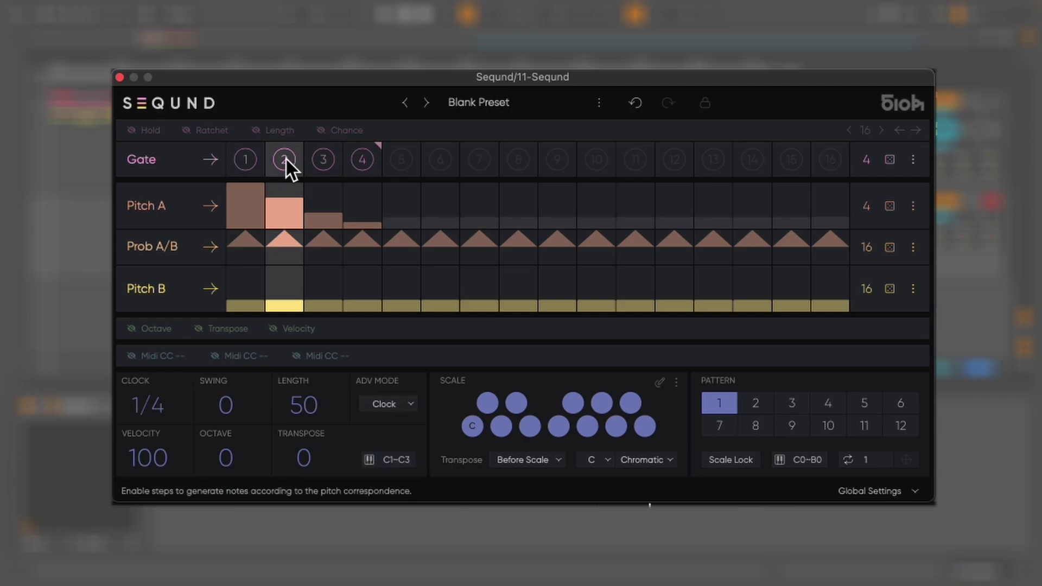
click(284, 159)
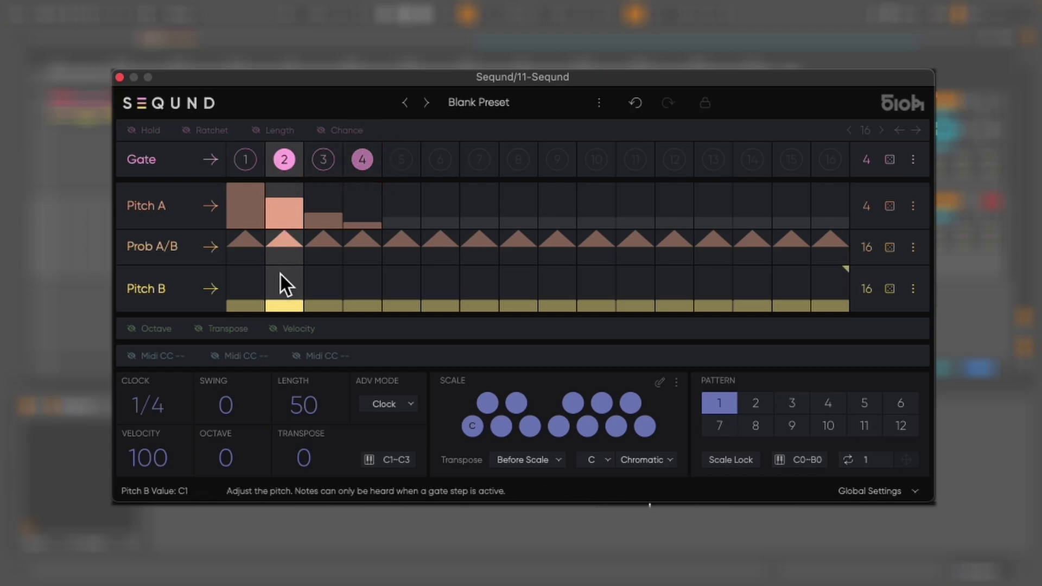
key(space)
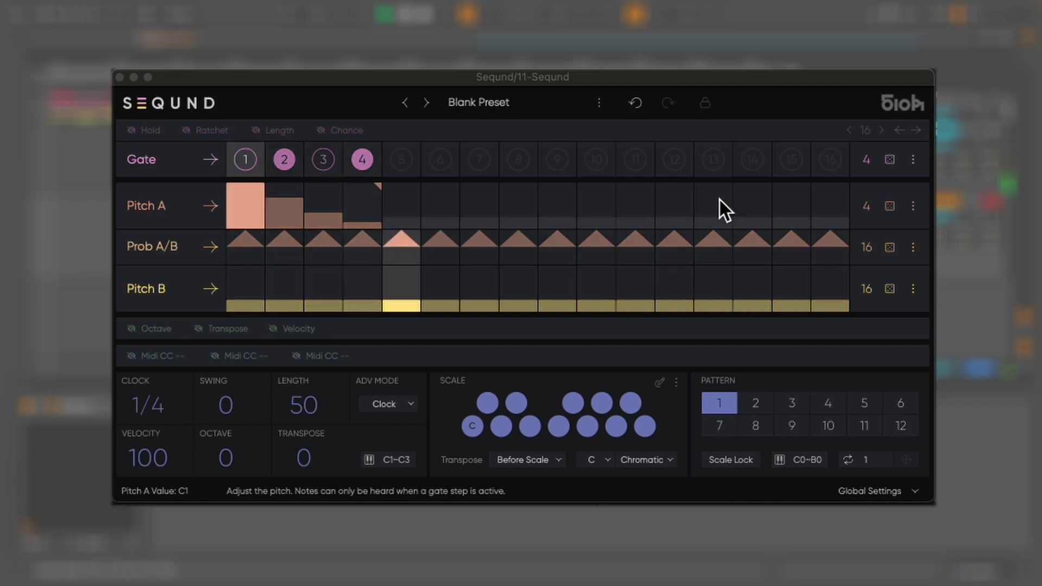
Switch the advance mode to Gate and toggle Gate step 2 again
click(388, 403)
click(396, 452)
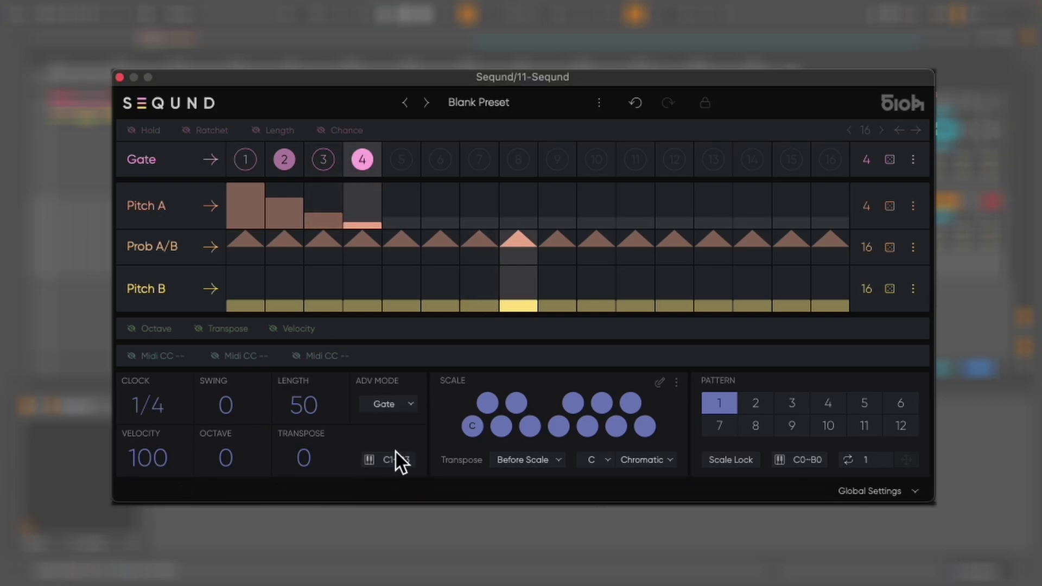
click(285, 159)
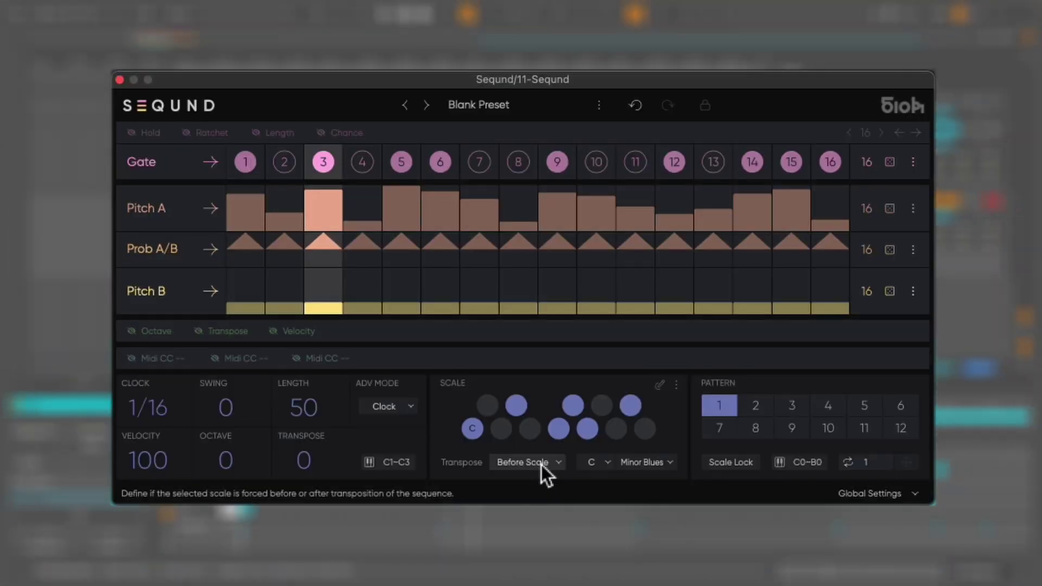
With transposition Before Scale, move the global transpose from +1 to 0 and back to +1
click(538, 462)
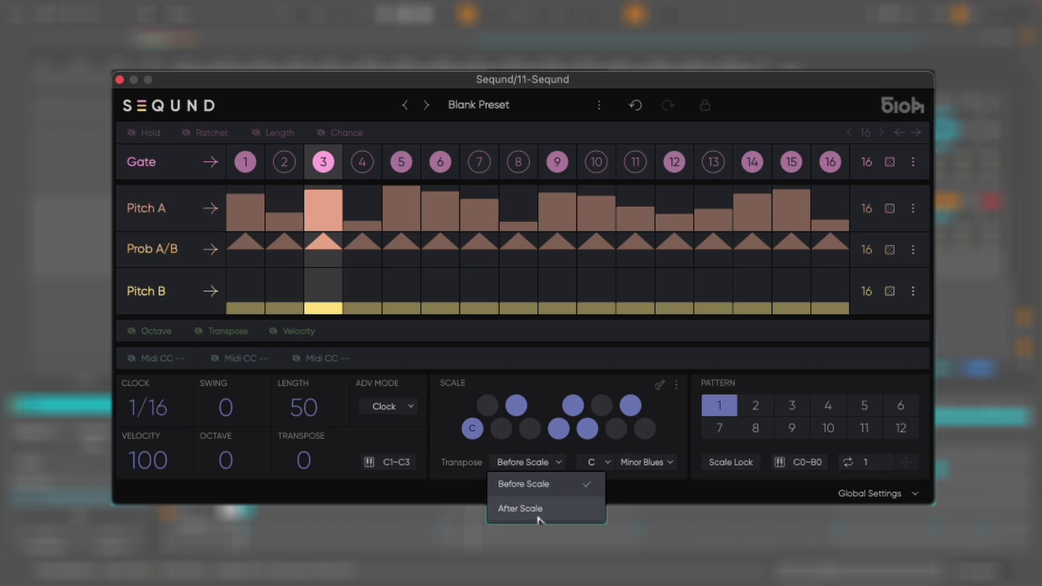
click(529, 484)
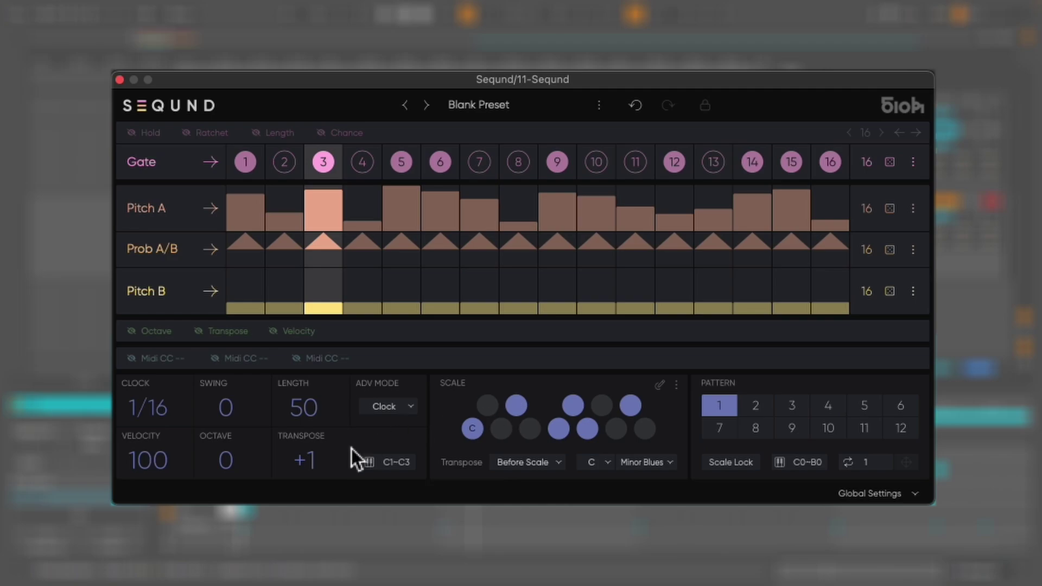
drag(328, 461, 331, 467)
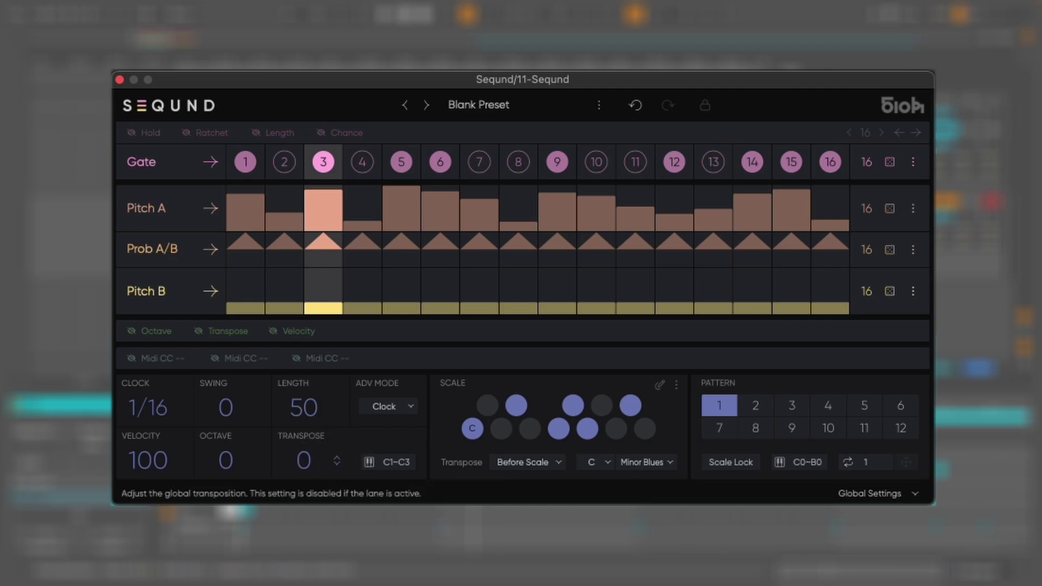
click(312, 462)
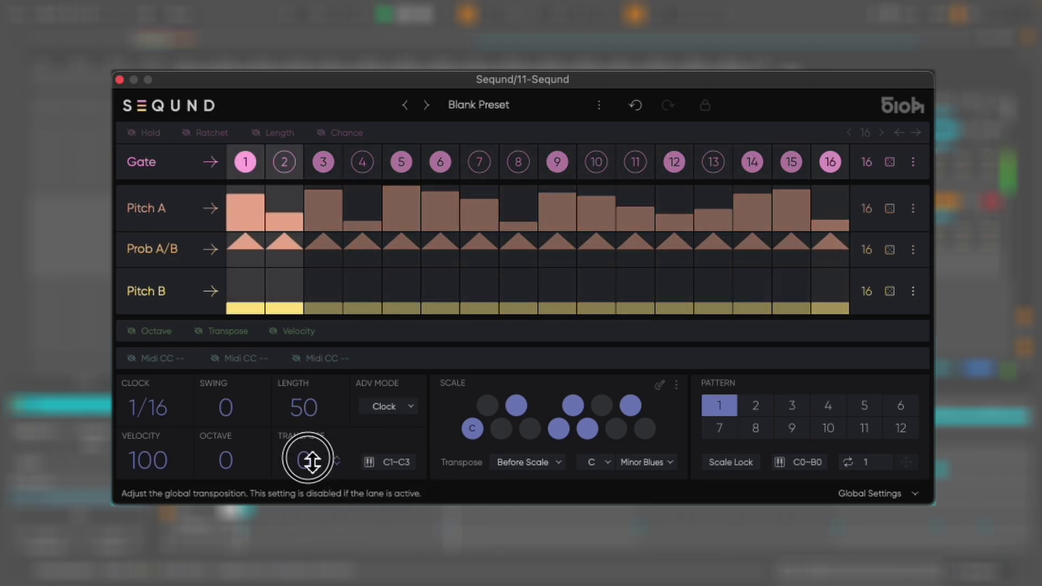
drag(312, 461, 312, 455)
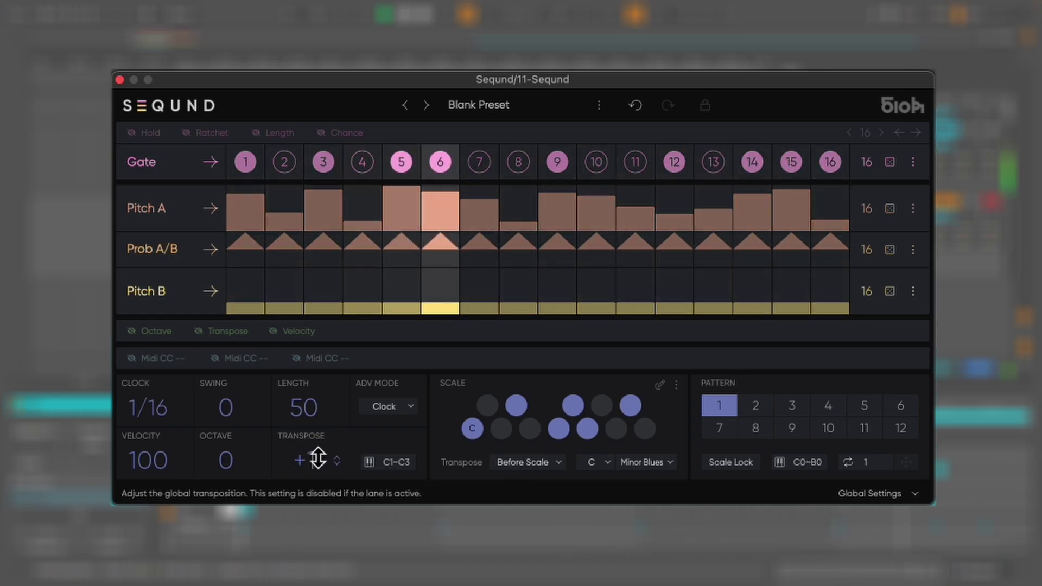
Apply transposition After Scale and raise the global transpose to +3
click(536, 462)
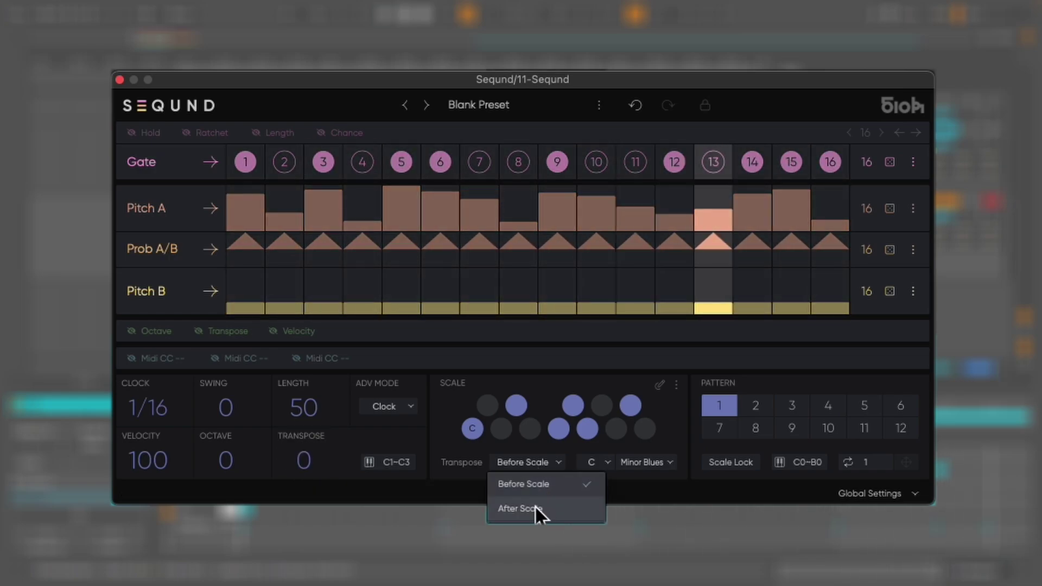
click(536, 507)
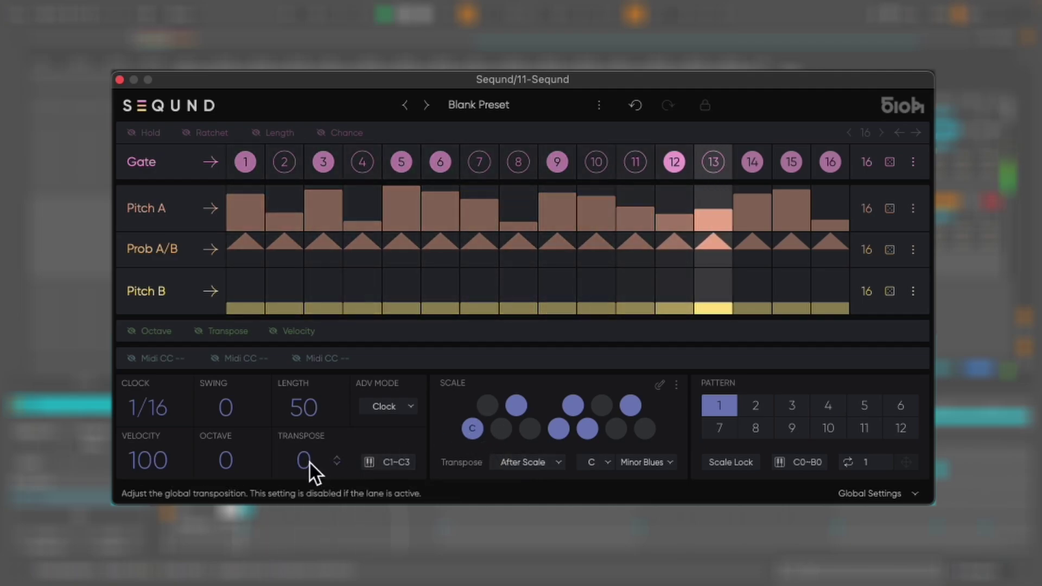
drag(311, 463, 314, 459)
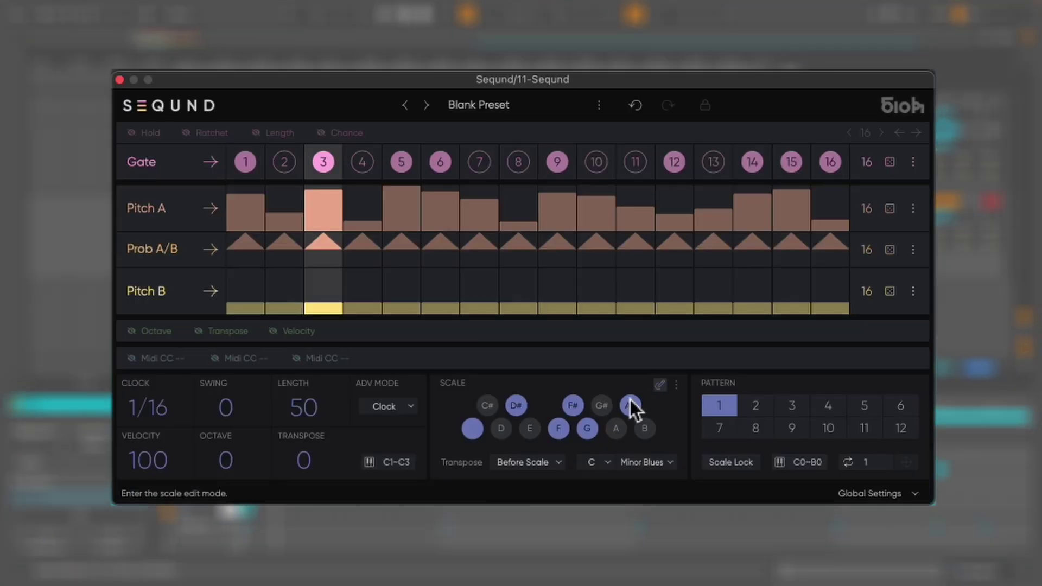
click(529, 432)
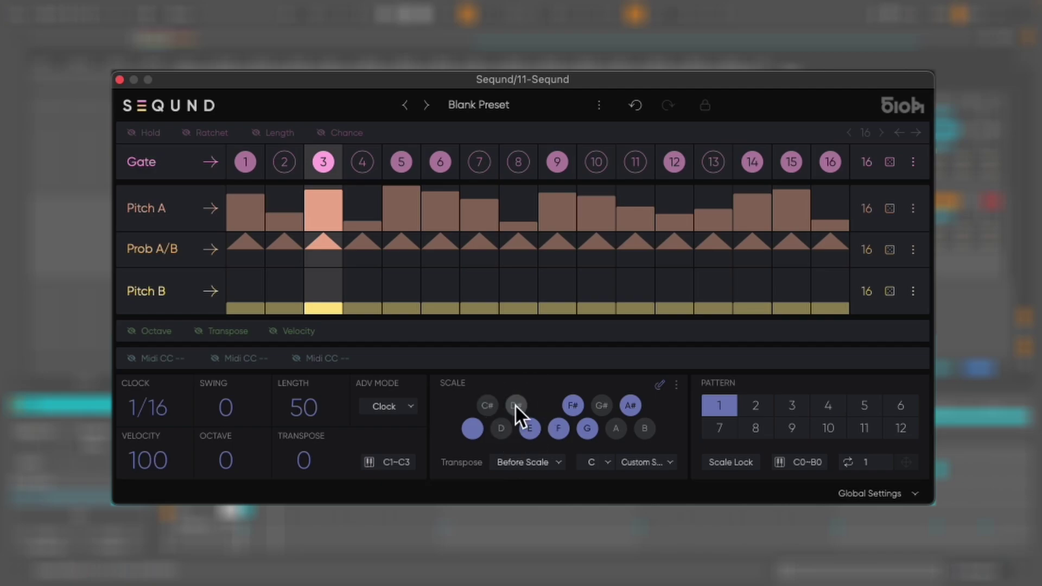
click(516, 405)
click(530, 429)
click(676, 385)
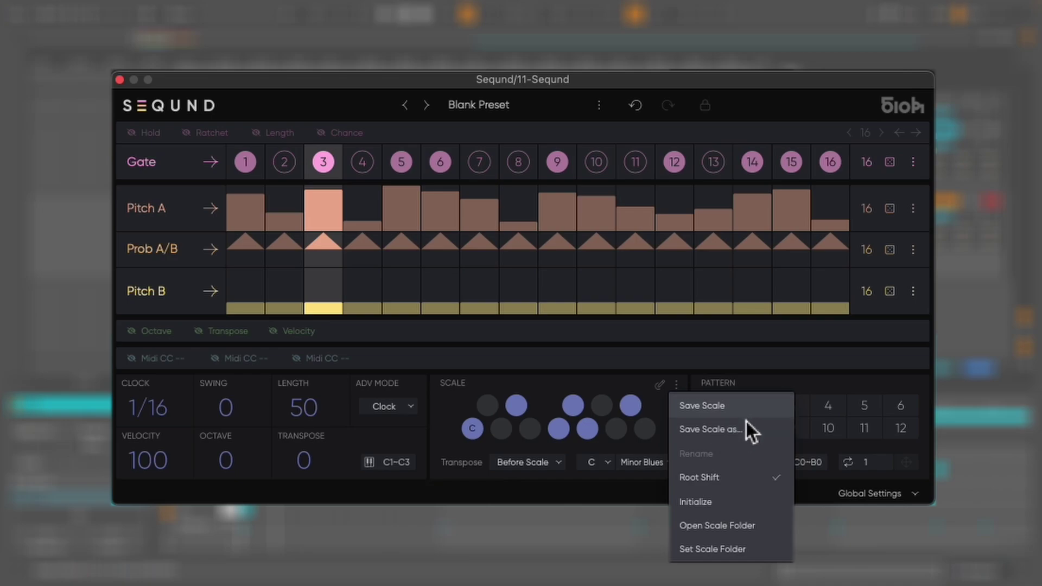
click(678, 384)
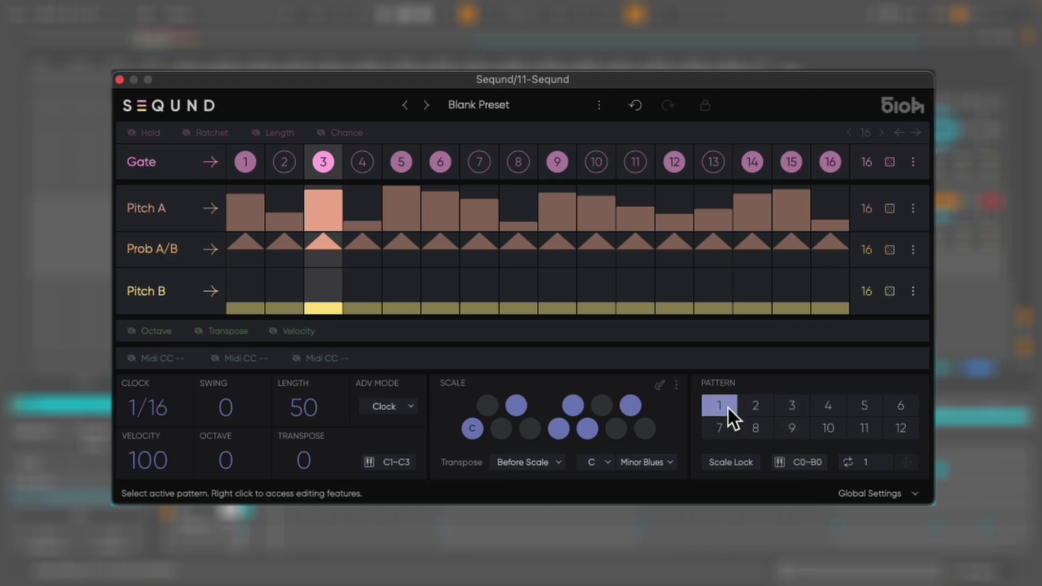
Randomize Gate and Pitch A in pattern 2, return to pattern 1, and enable C0–B0 MIDI pattern select
click(760, 407)
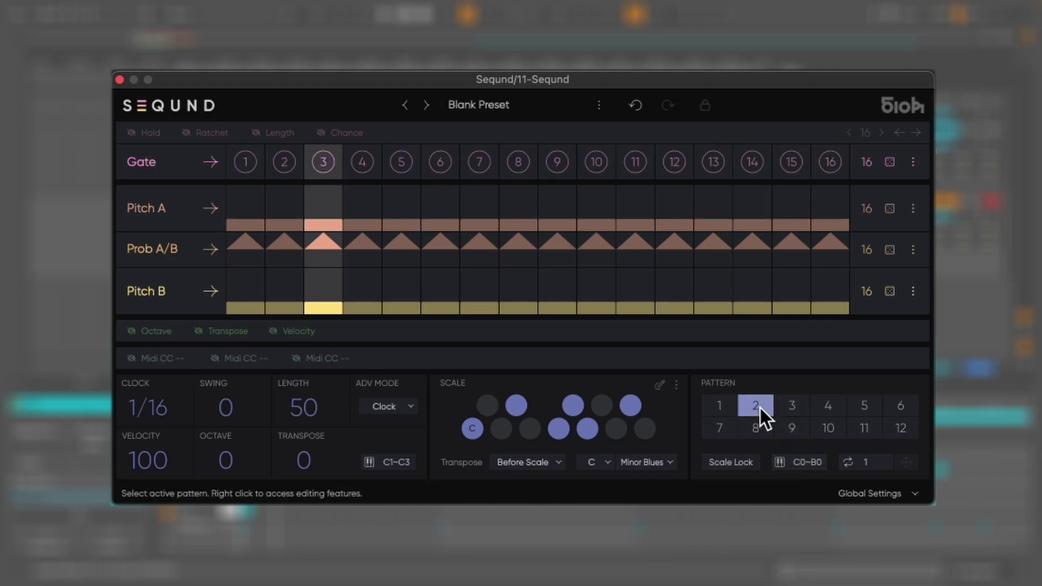
click(890, 162)
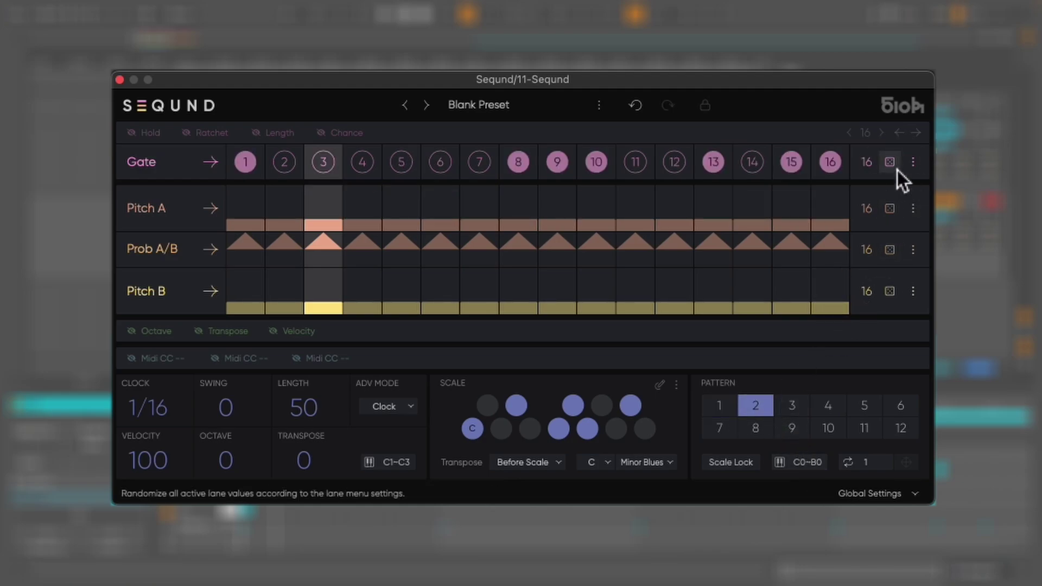
click(891, 209)
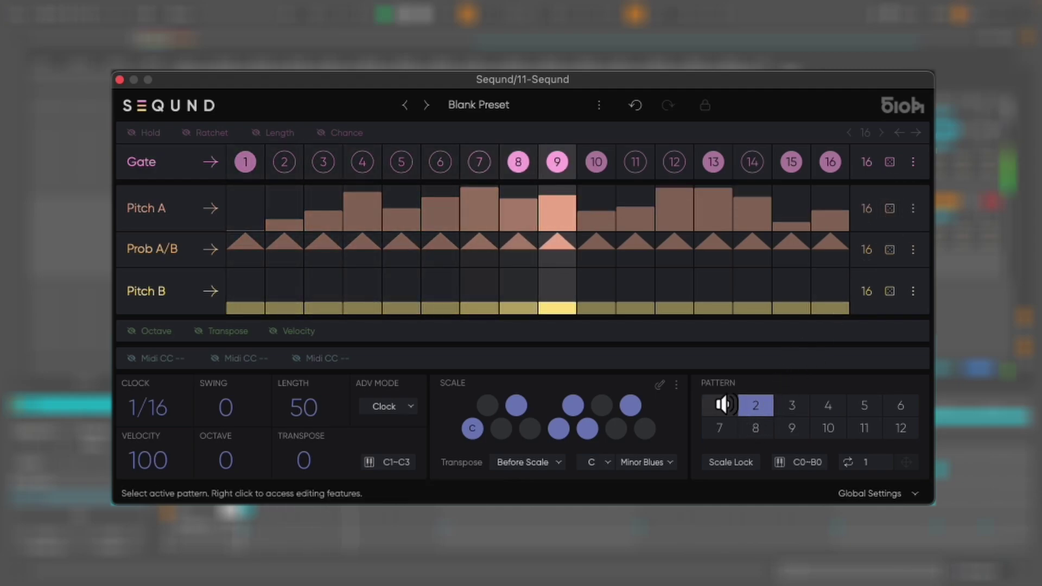
click(727, 406)
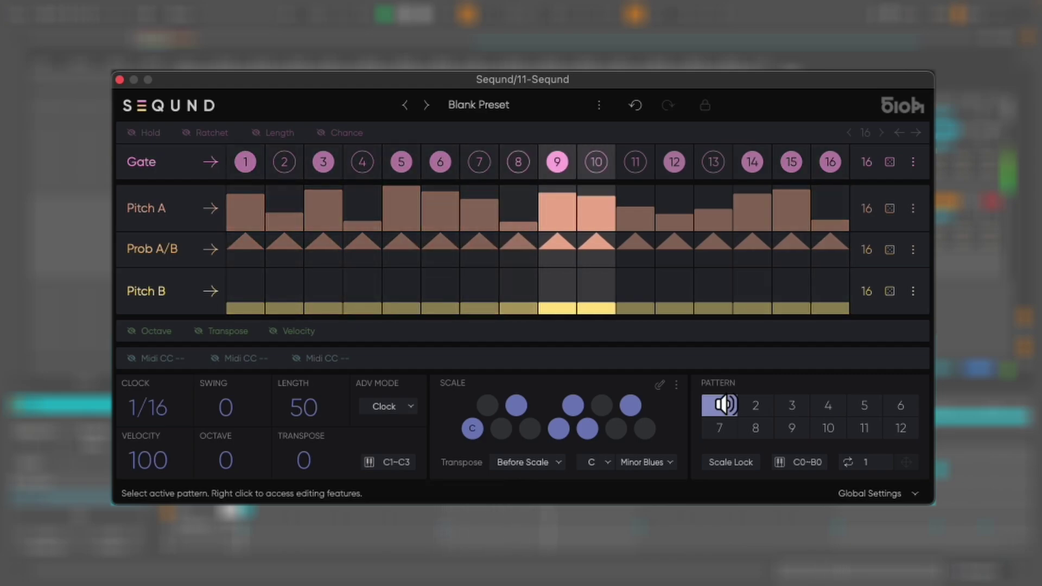
click(812, 462)
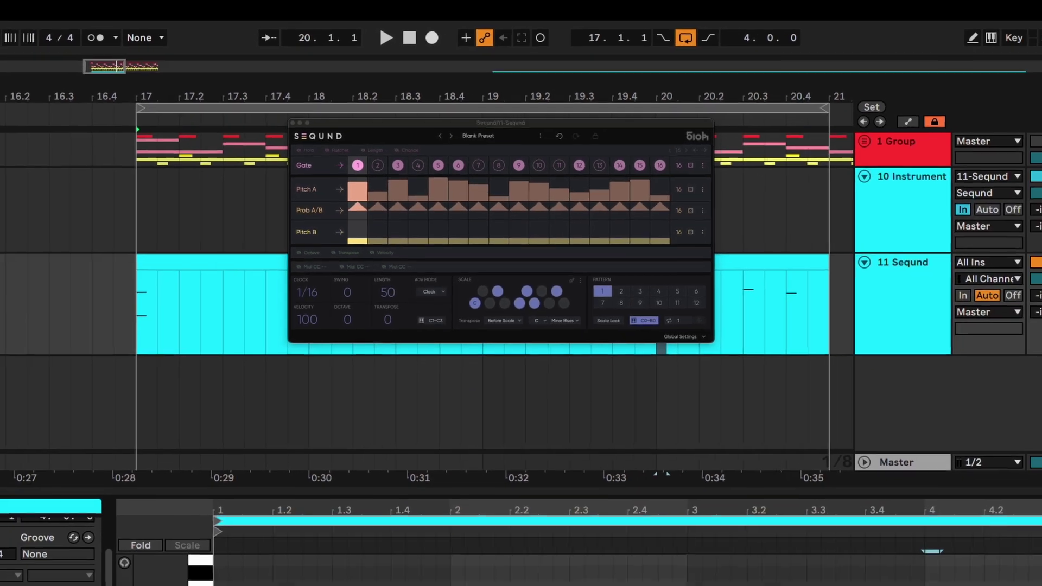
Play the arrangement so the C0/C#0 clip flips Seqund between patterns 1 and 2
key(space)
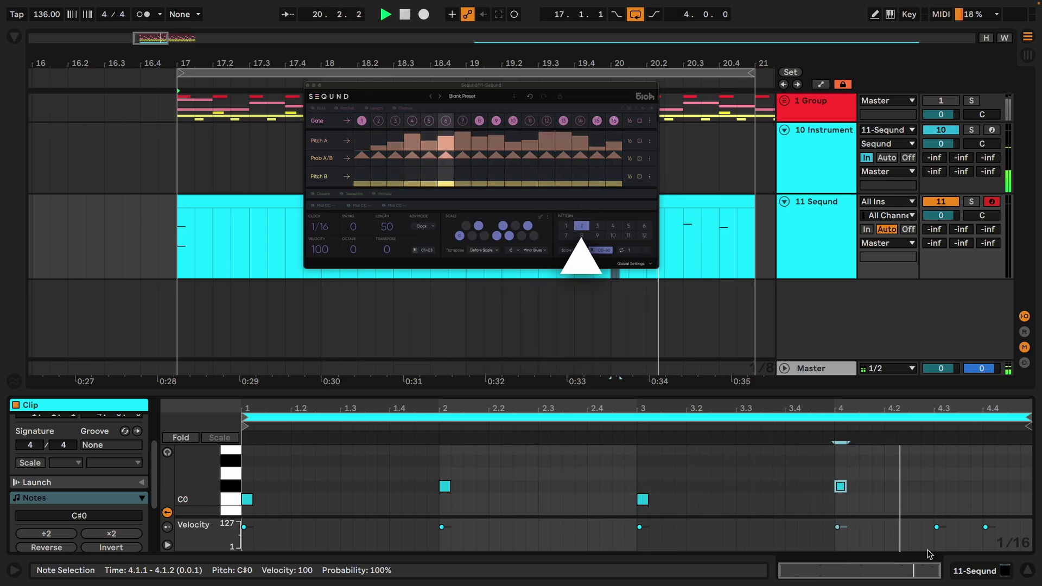
Open the preset list and turn on scale lock
click(471, 98)
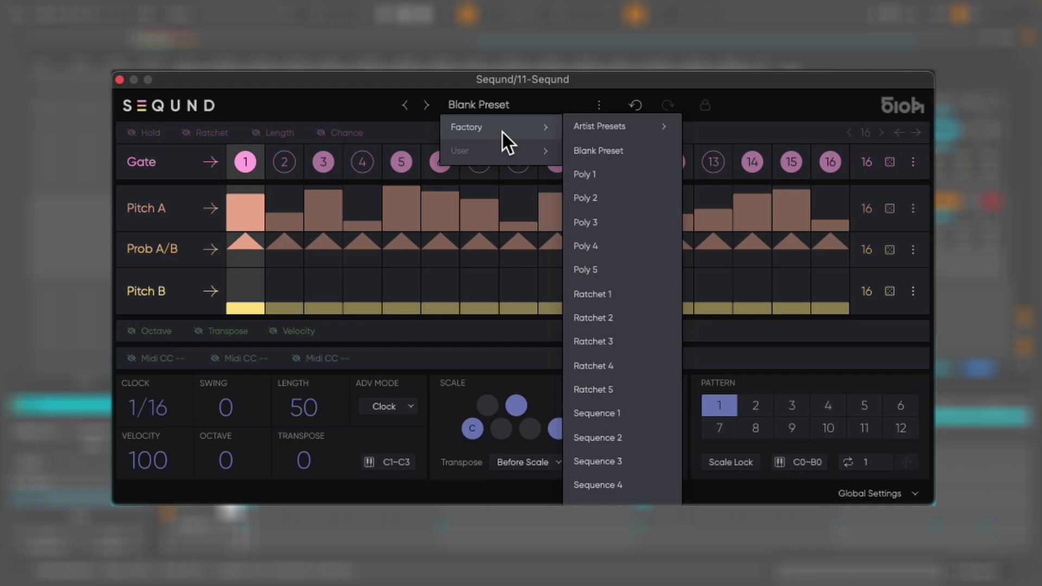
click(498, 106)
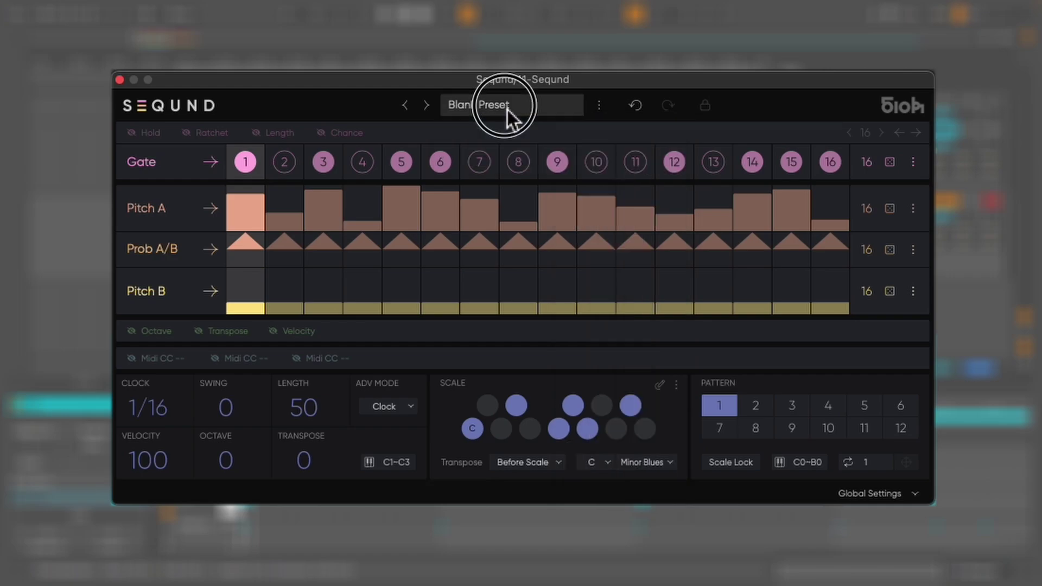
click(498, 106)
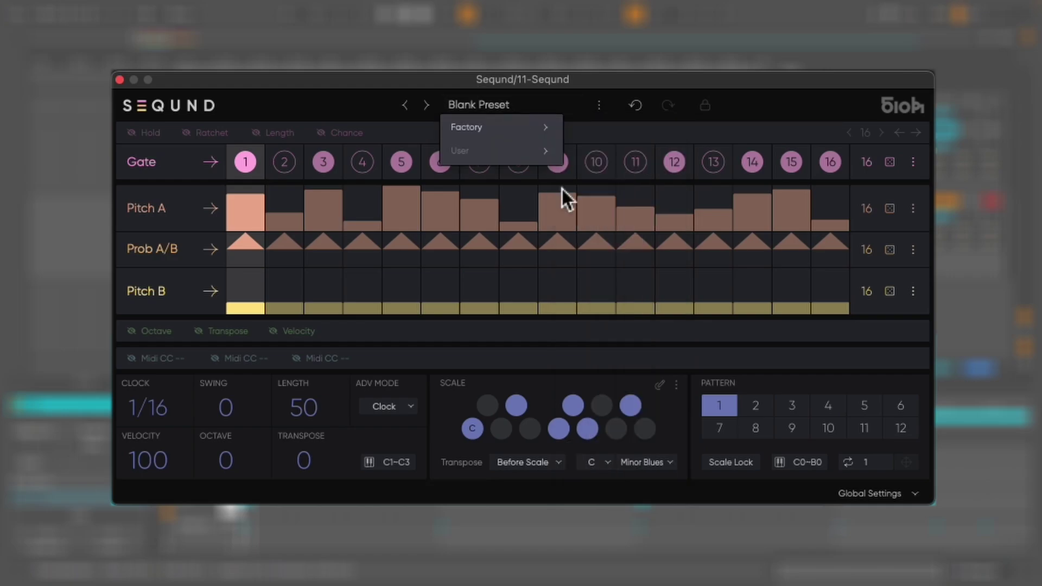
click(748, 467)
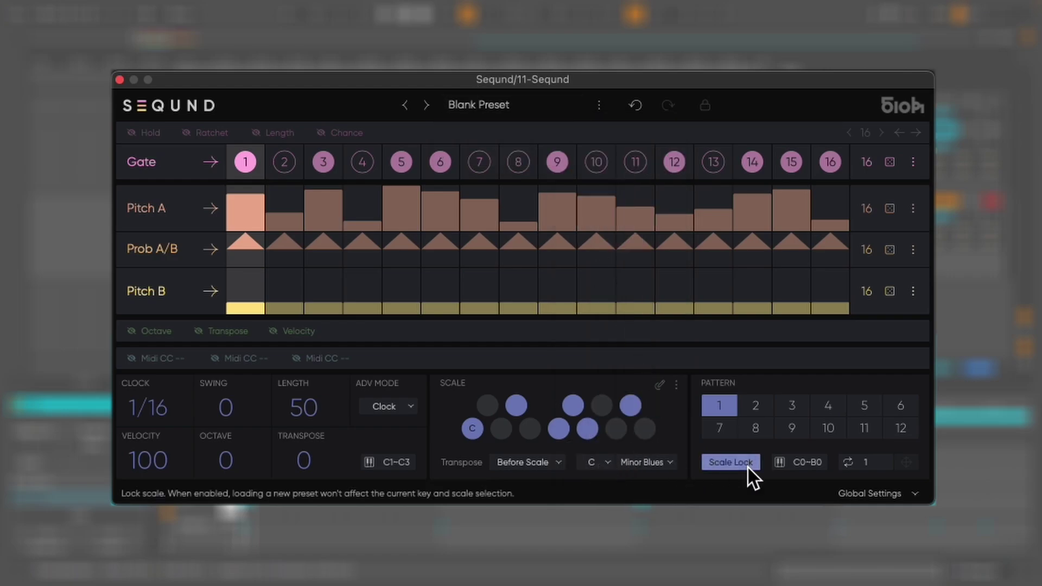
Load the Ratchet 1 factory preset
click(510, 108)
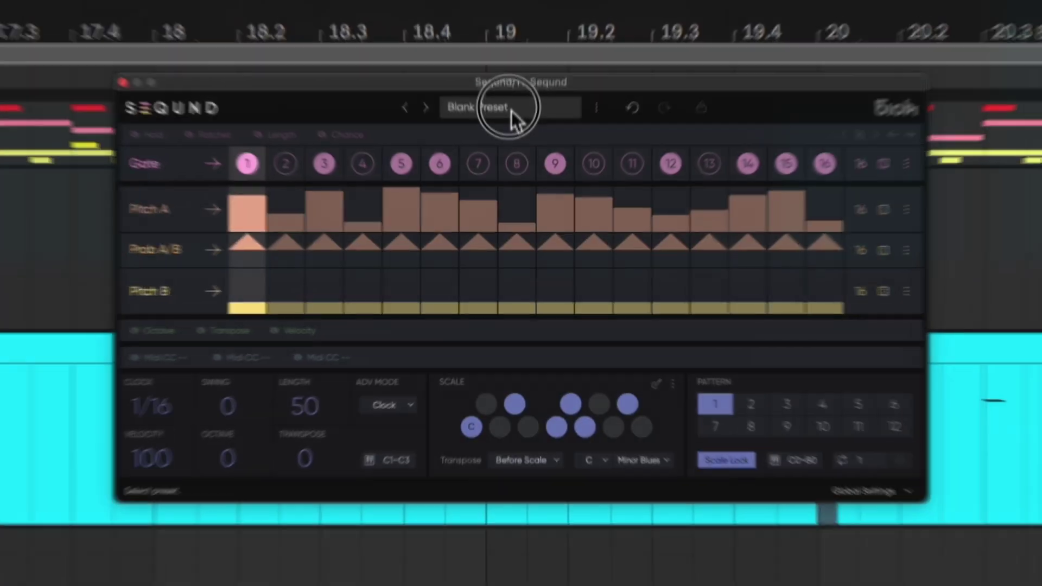
mouse_move(513, 130)
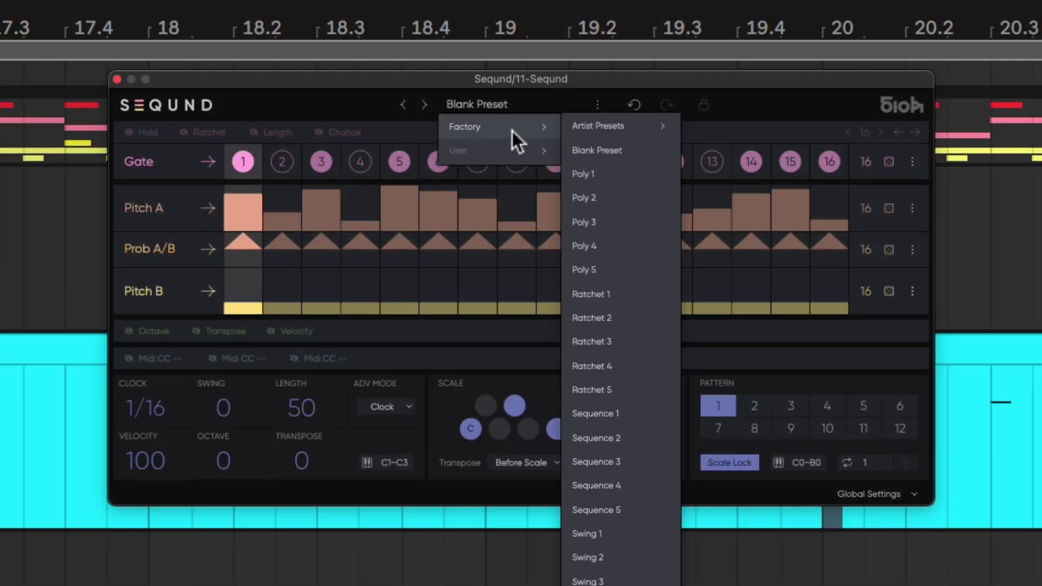
click(630, 295)
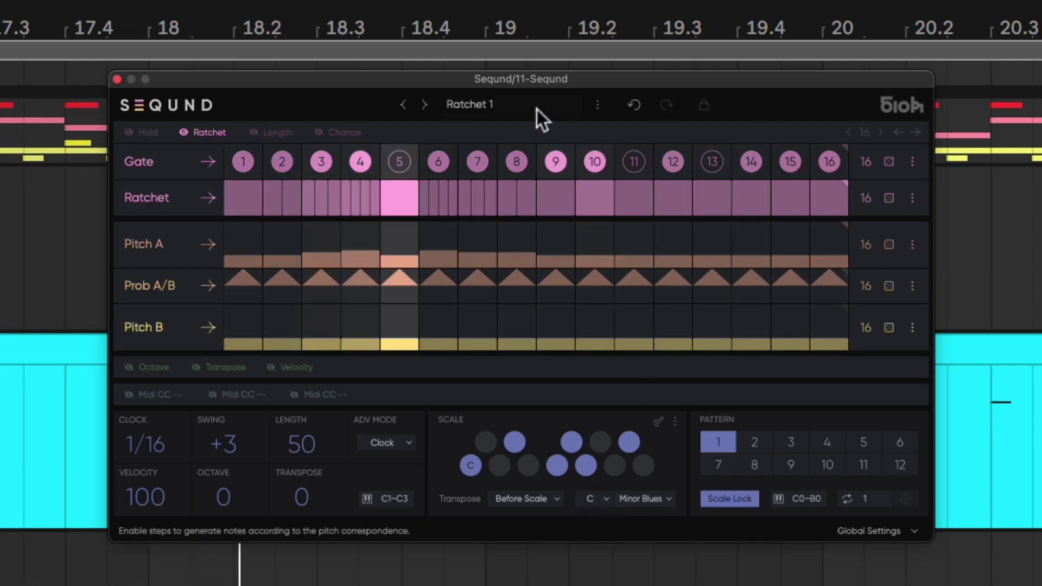
Load the Sequence 2 factory preset and turn scale lock off
click(489, 104)
mouse_move(496, 126)
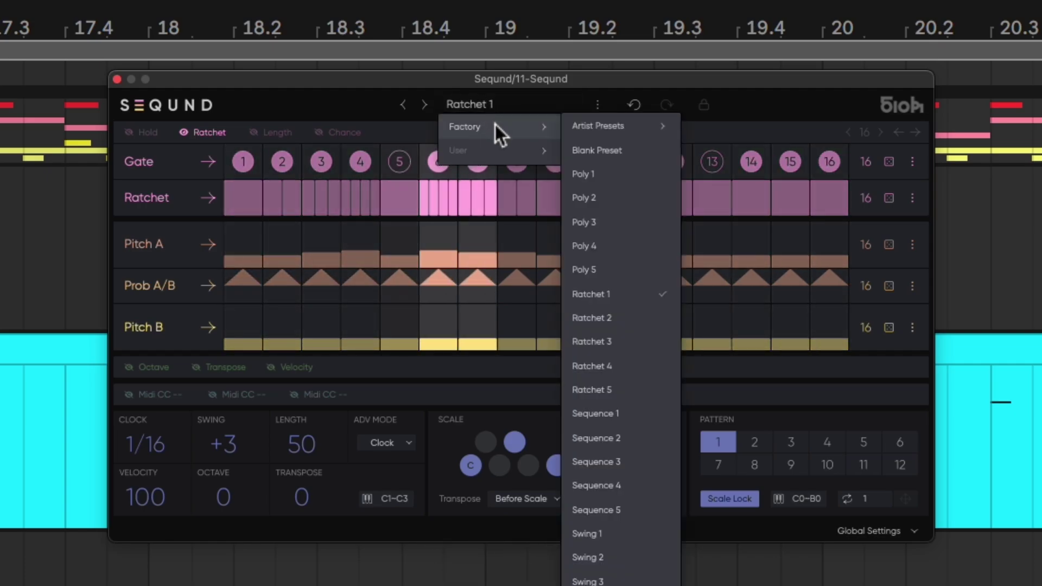
click(614, 438)
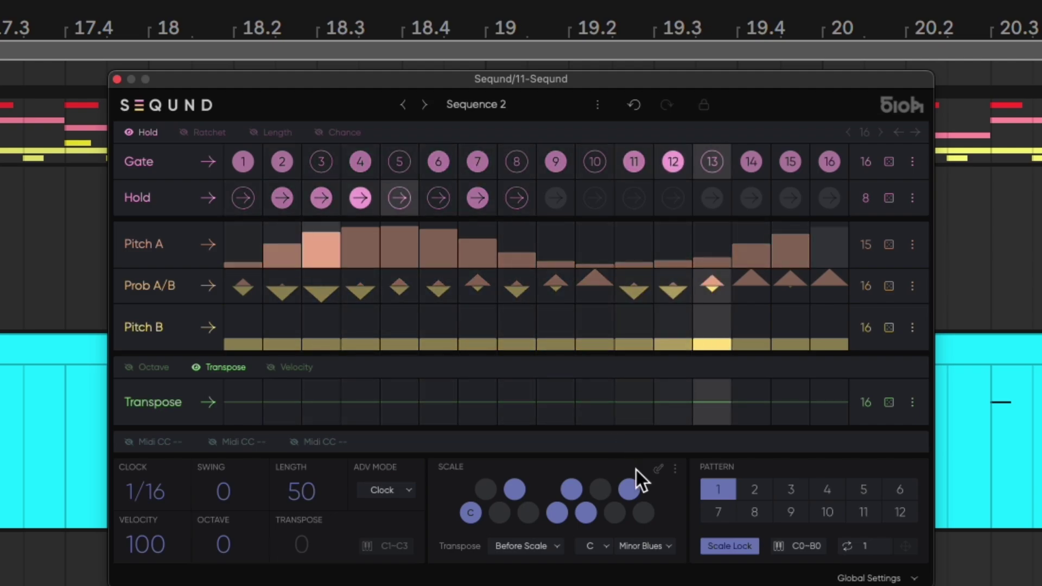
click(737, 545)
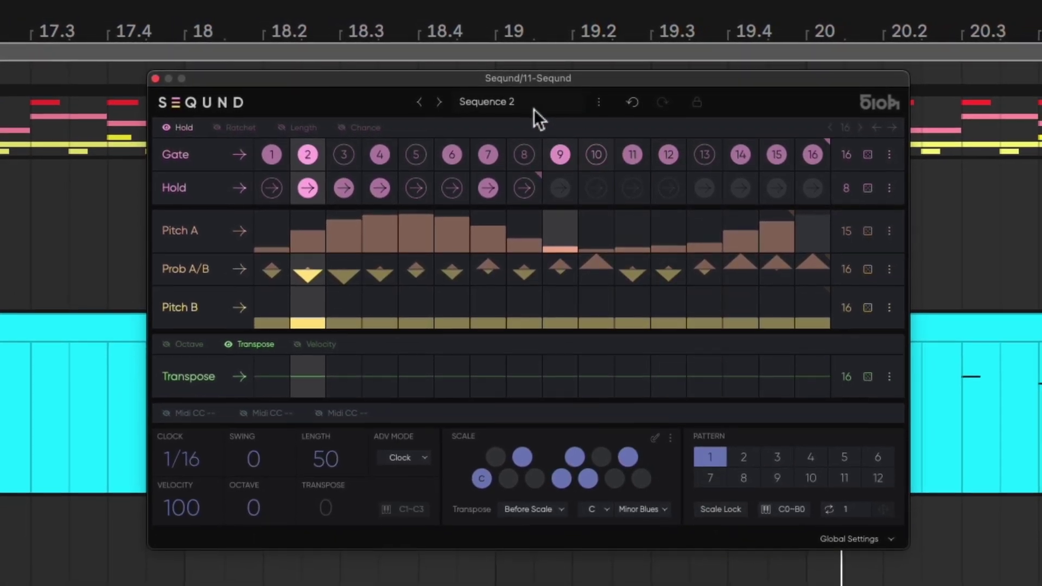
Load the Swing 1 factory preset and bring the preset list up again
click(513, 104)
mouse_move(515, 127)
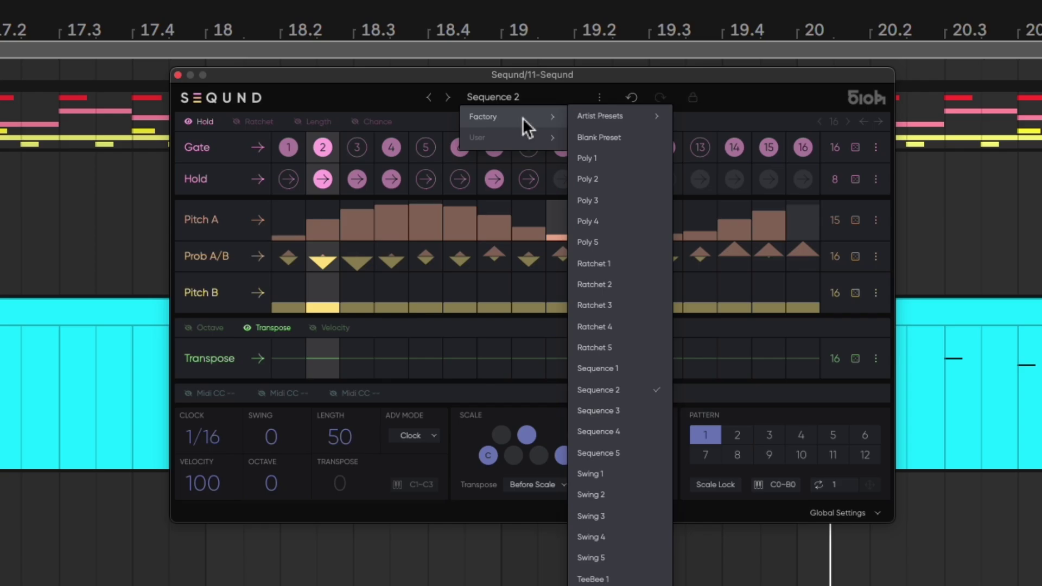
click(649, 474)
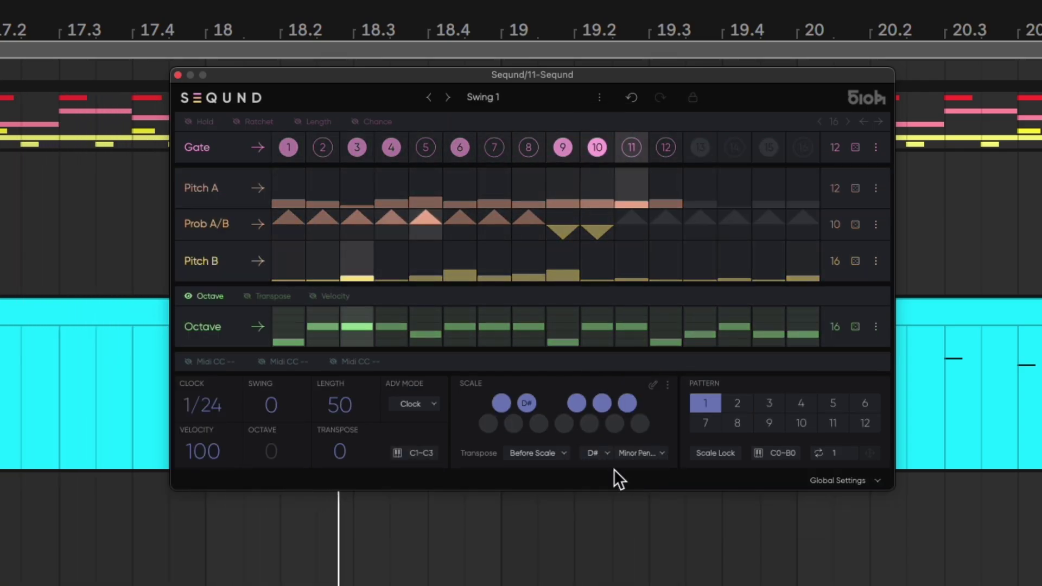
click(546, 96)
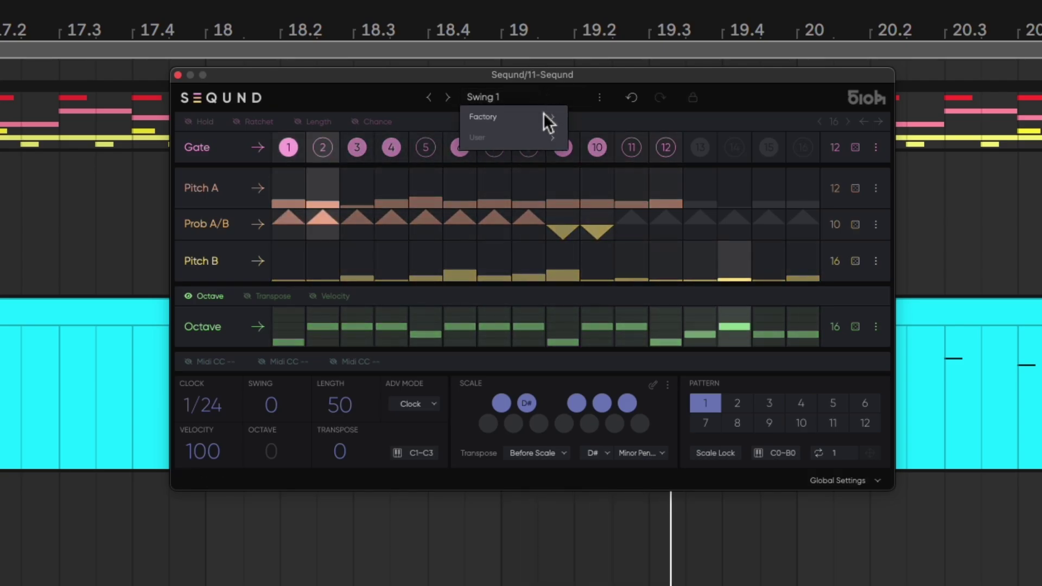
Load TeeBee 2 and drag its 128-length MIDI export onto an Ableton track as a Pattern Data clip
mouse_move(544, 119)
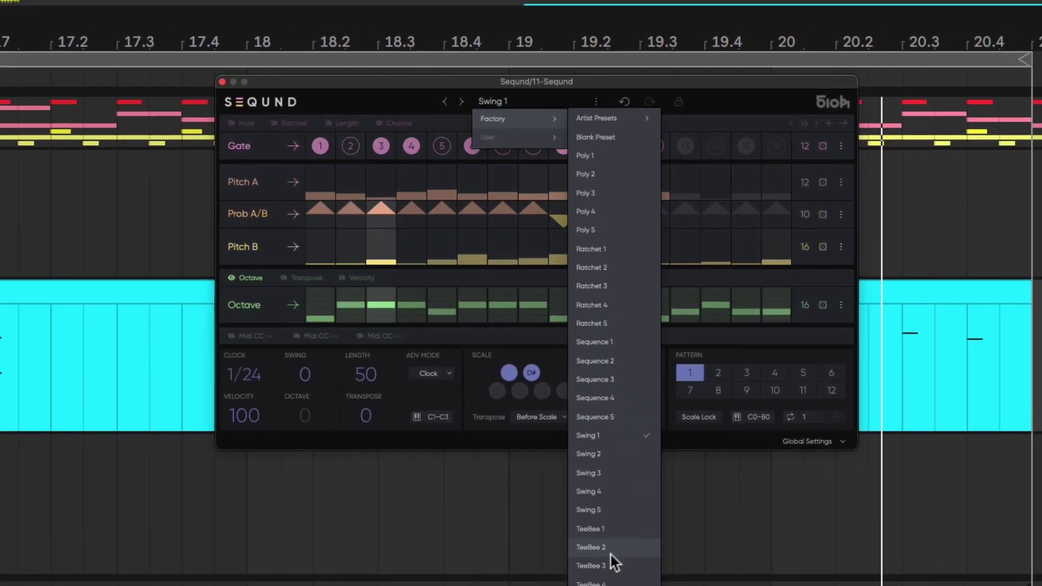
click(611, 550)
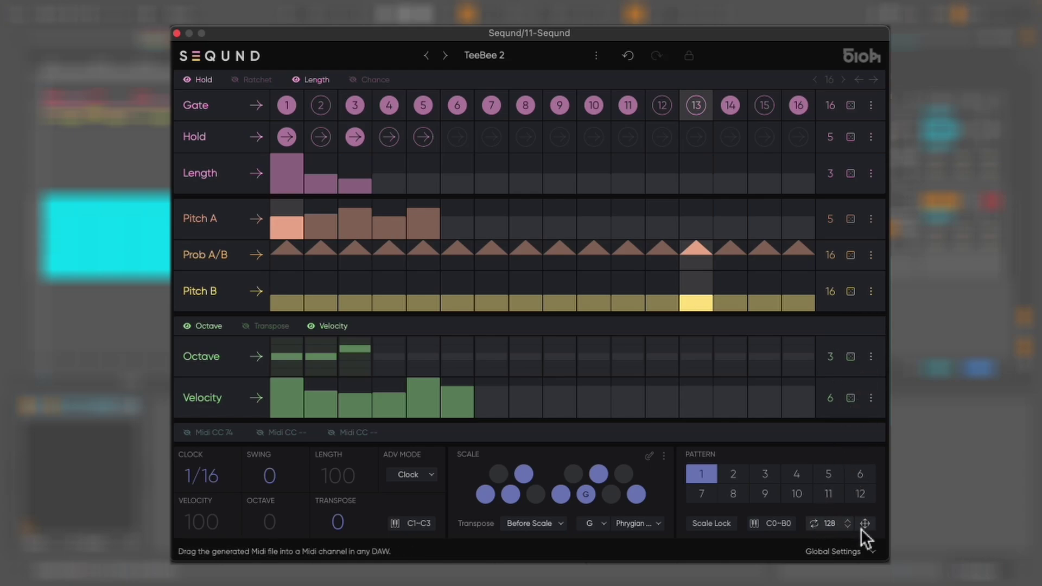
drag(867, 529, 25, 246)
drag(92, 241, 1, 213)
key(minus)
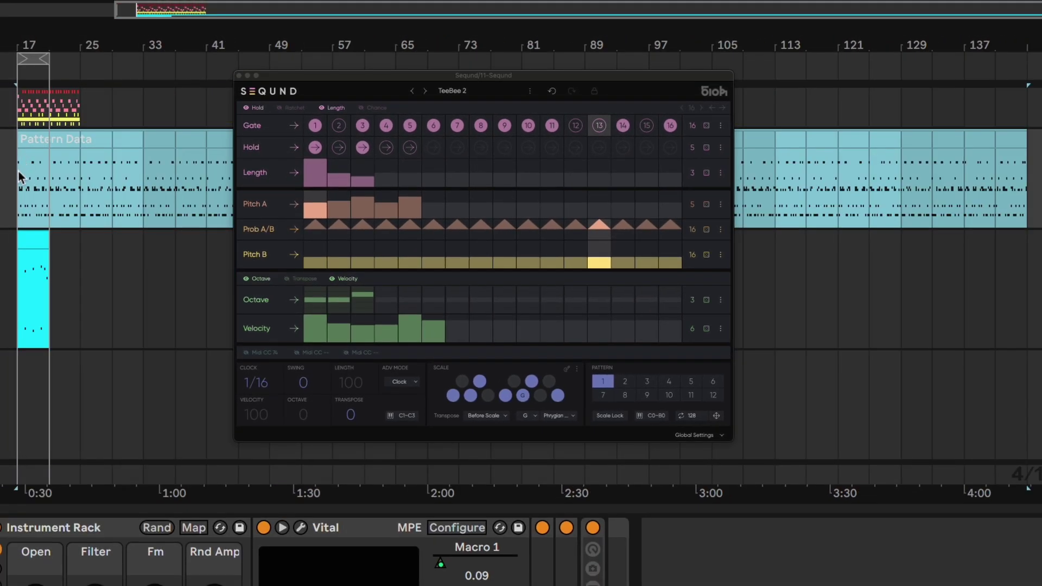
Load the Factory Blank Preset and randomize the Gate, Pitch A and Pitch B lanes
click(452, 91)
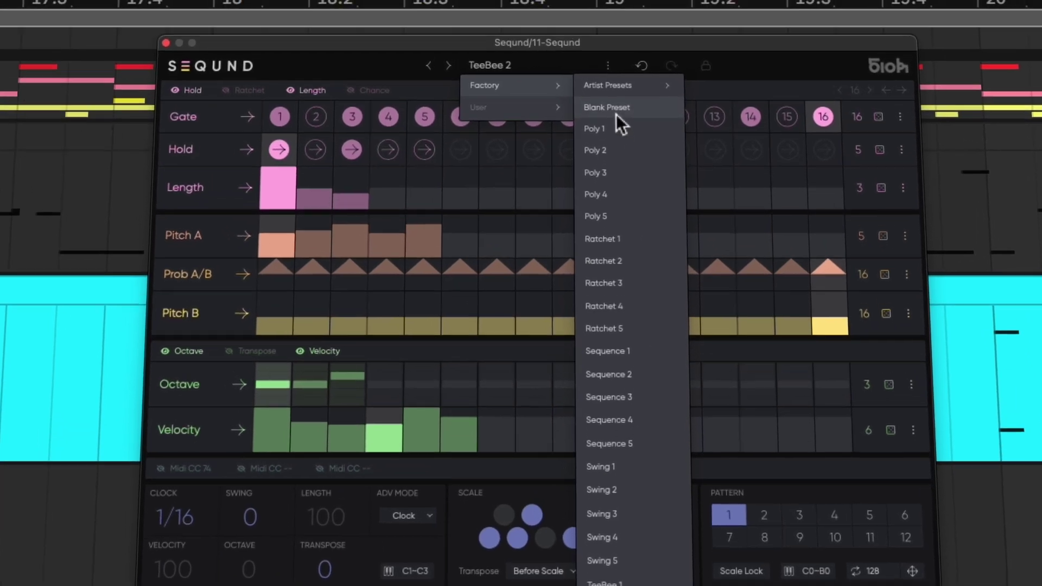
click(516, 124)
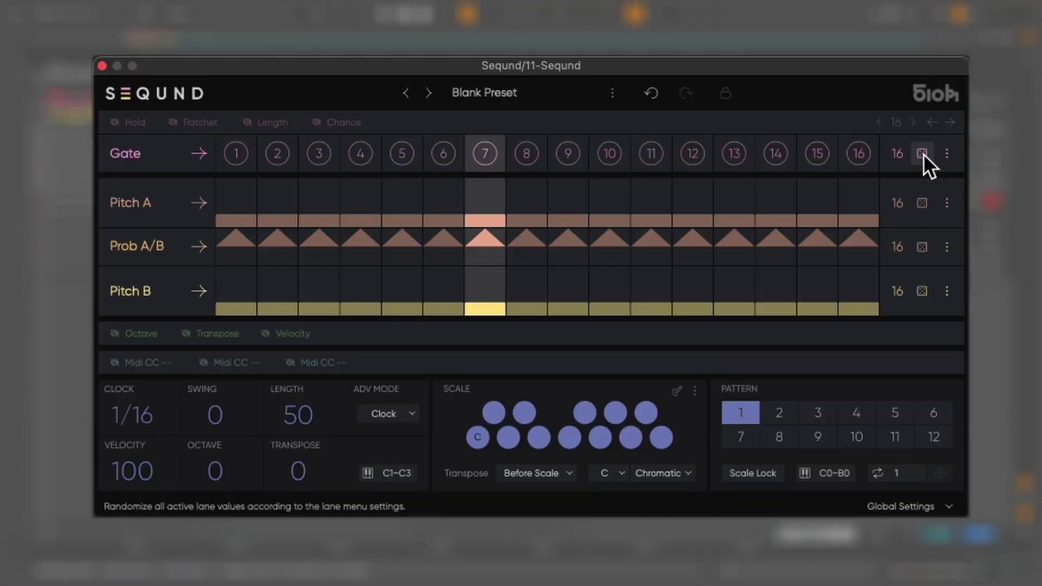
click(894, 132)
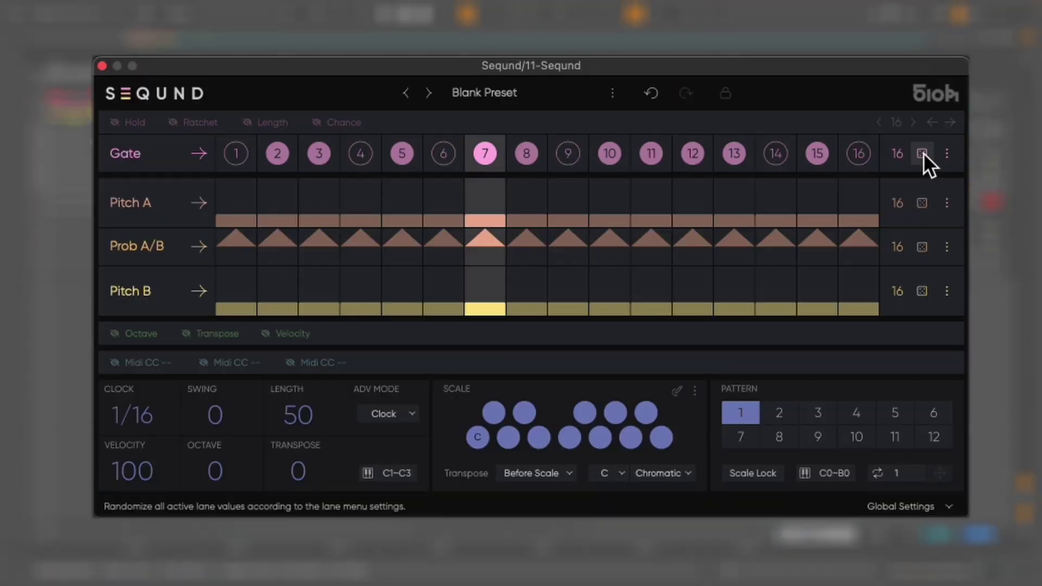
click(923, 204)
click(922, 291)
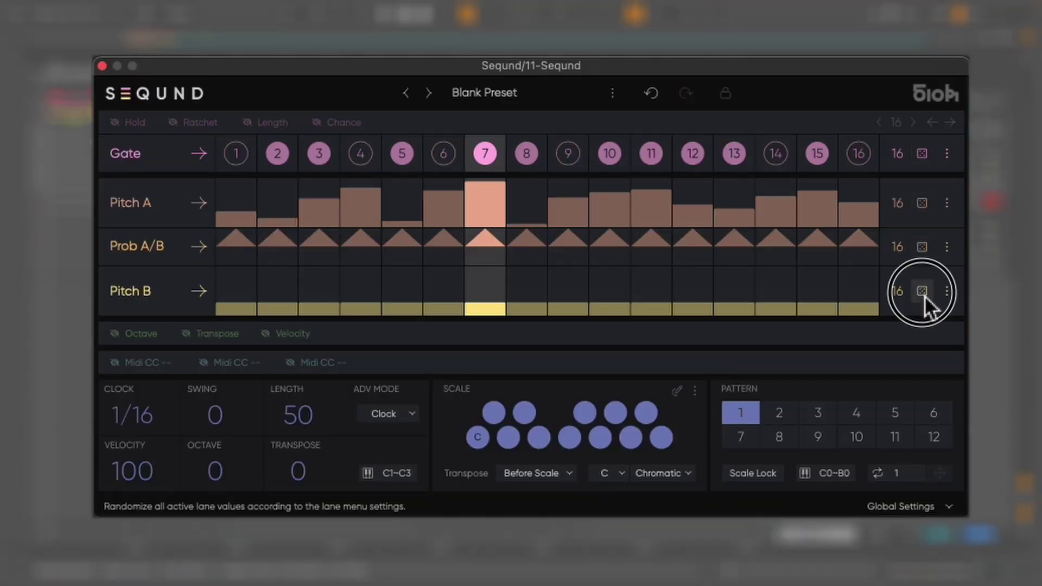
Set Prob A/B steps 1–12 to always choose Pitch B and lock the scale to Minor Blues
drag(239, 244, 239, 320)
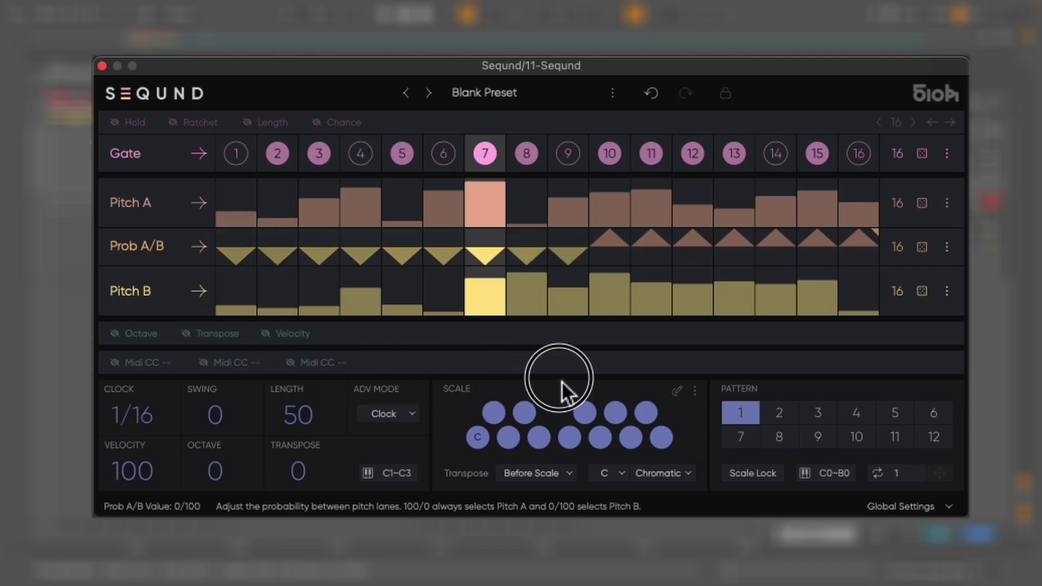
mouse_move(562, 383)
mouse_down()
mouse_move(682, 380)
mouse_move(709, 383)
mouse_move(708, 393)
mouse_up()
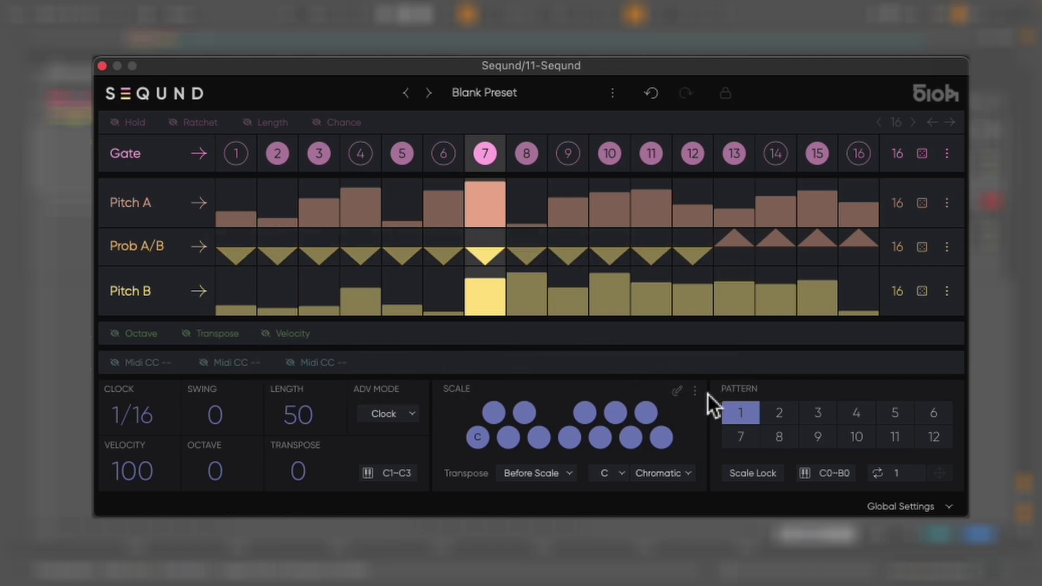
click(666, 475)
mouse_move(703, 496)
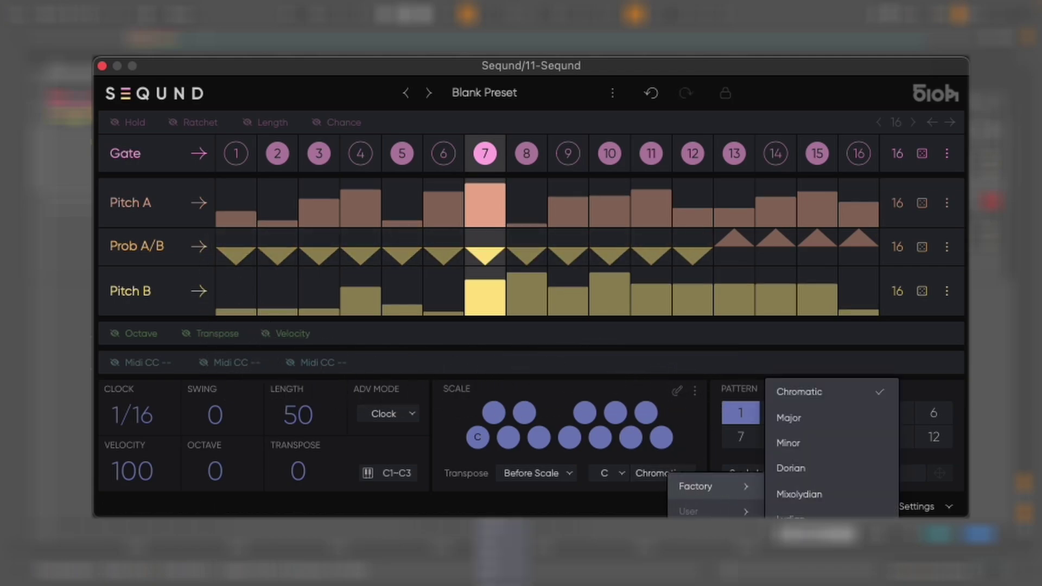
click(798, 505)
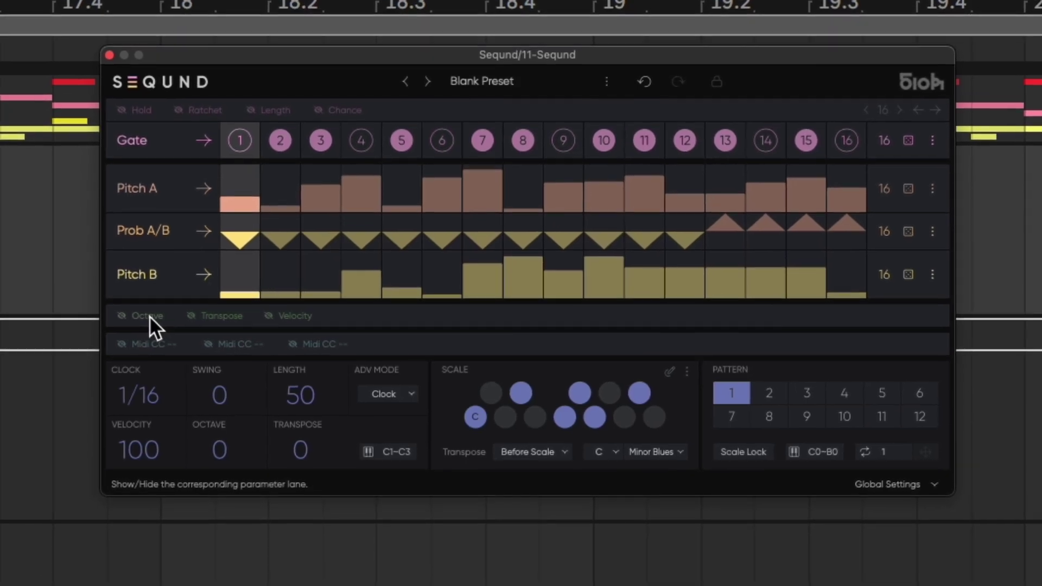
Show the Octave, Transpose and Velocity lanes
click(151, 316)
click(222, 316)
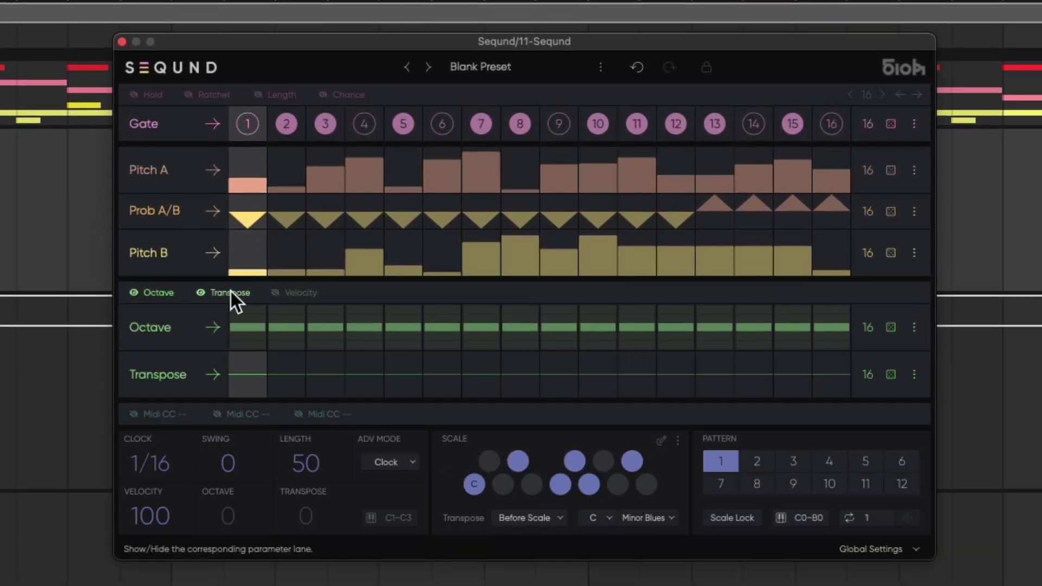
click(299, 292)
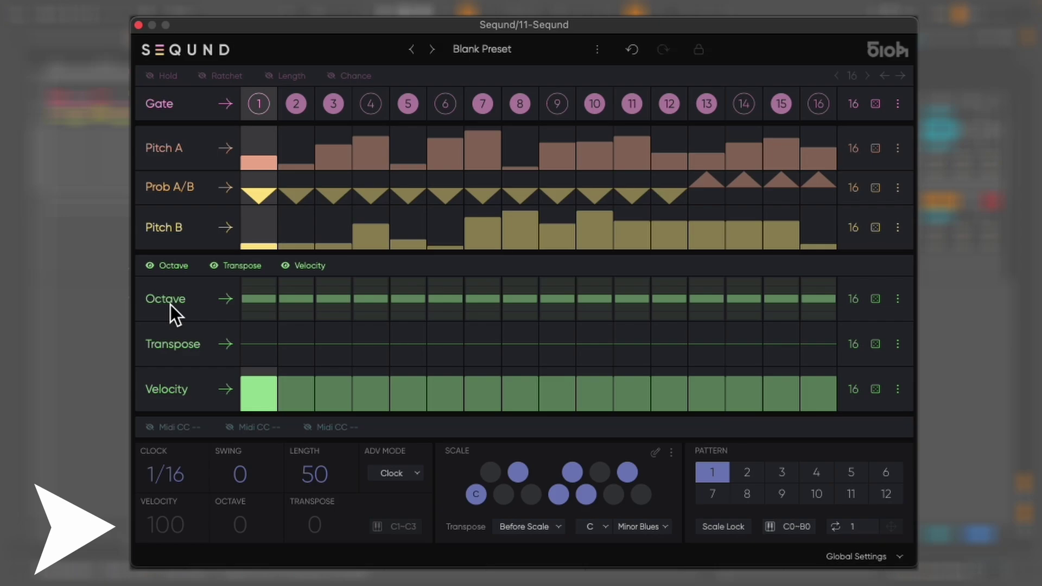
Shape a falling octave run from octave 2 and shorten the Octave lane to 5 steps
click(260, 282)
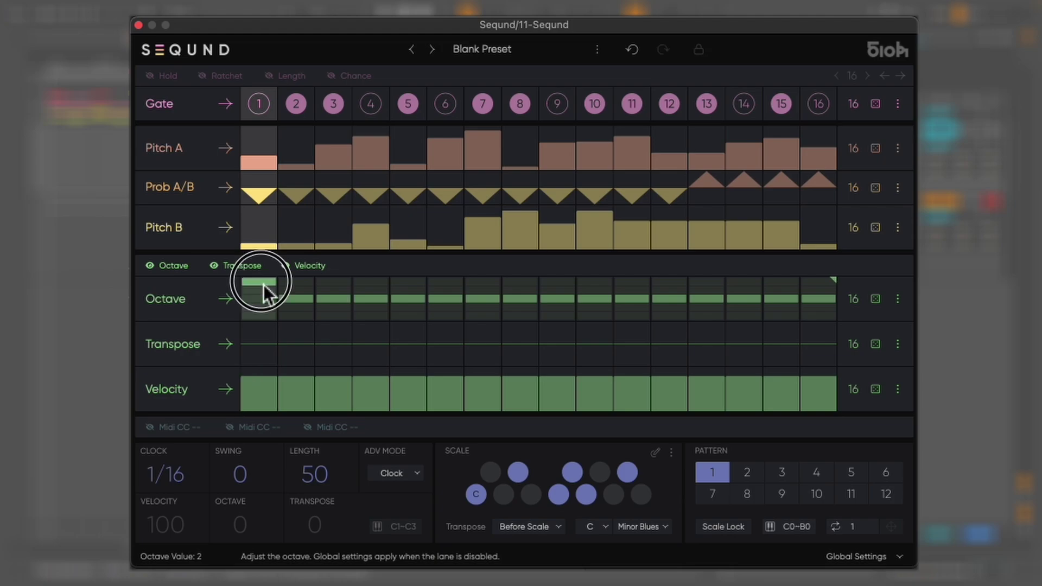
click(305, 291)
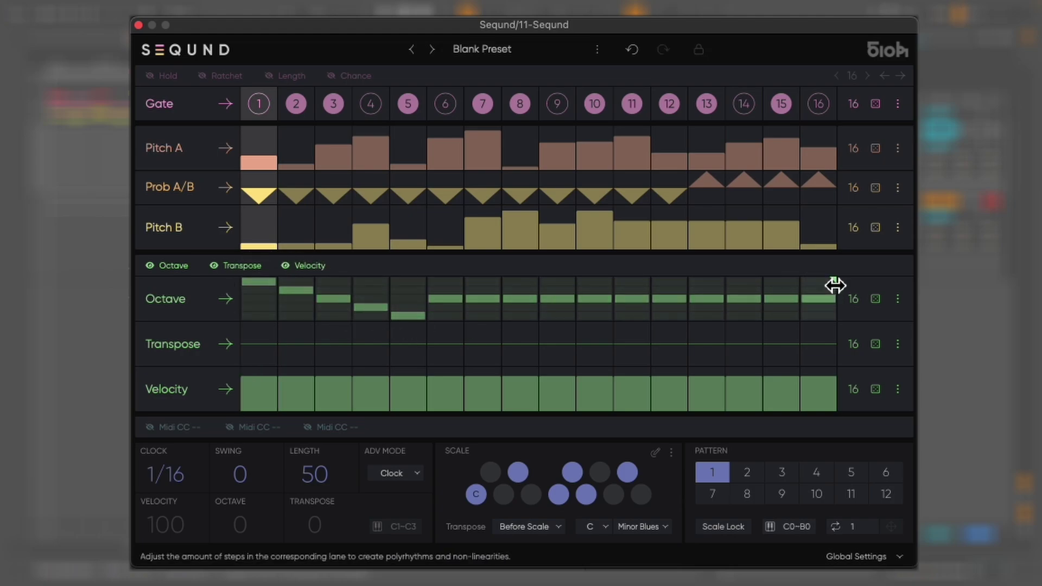
drag(833, 282, 426, 284)
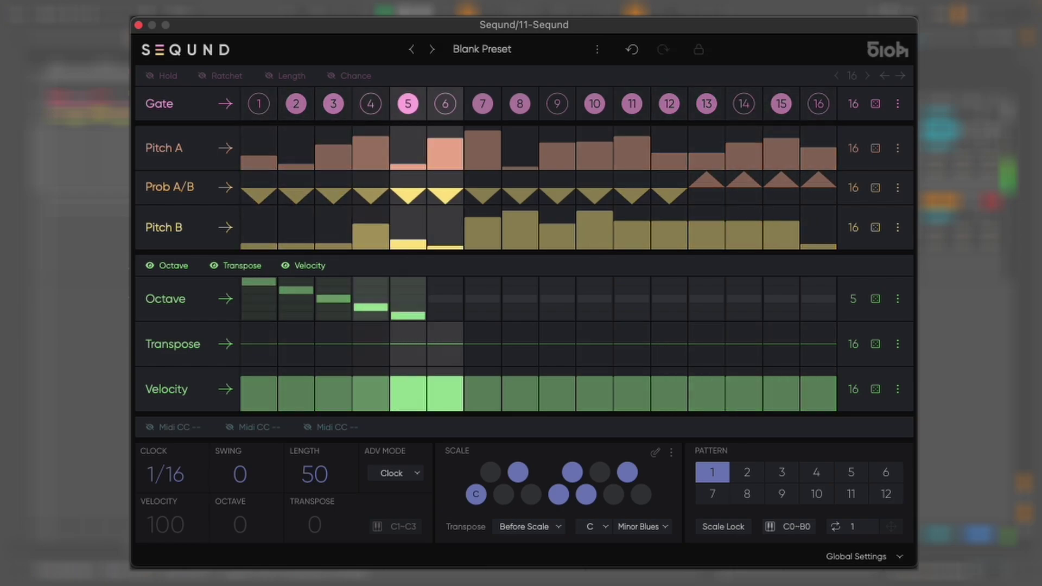
Raise the transpose on steps 12, 10 and 8, then randomize the Velocity lane
drag(676, 336, 677, 307)
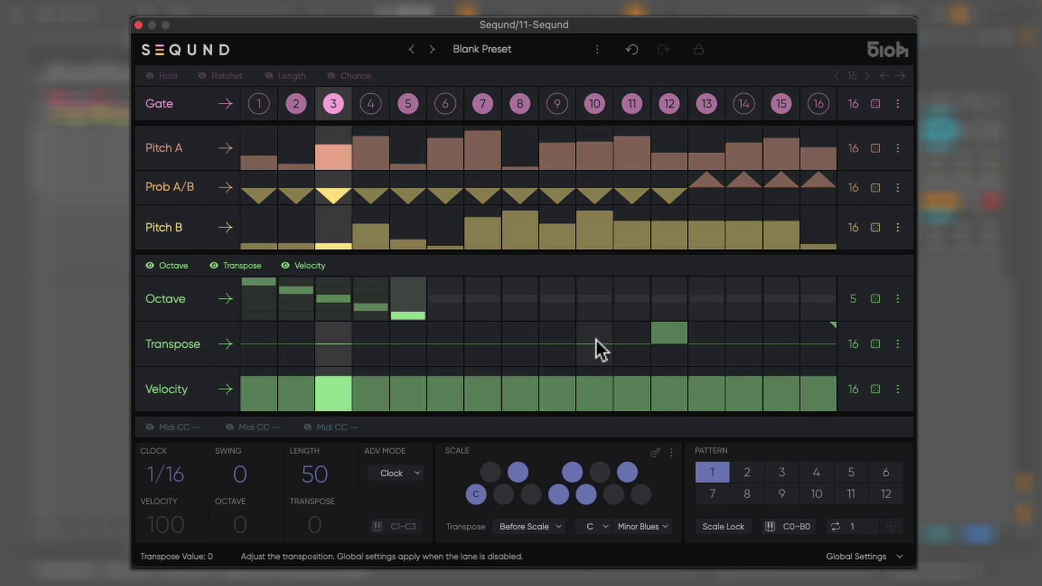
drag(596, 340, 595, 263)
drag(523, 337, 530, 261)
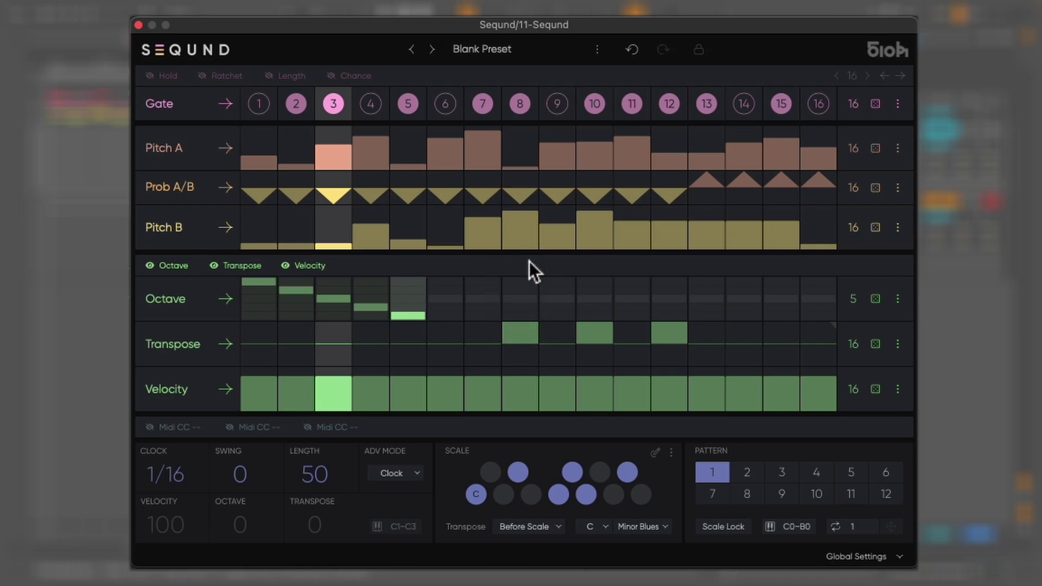
click(877, 392)
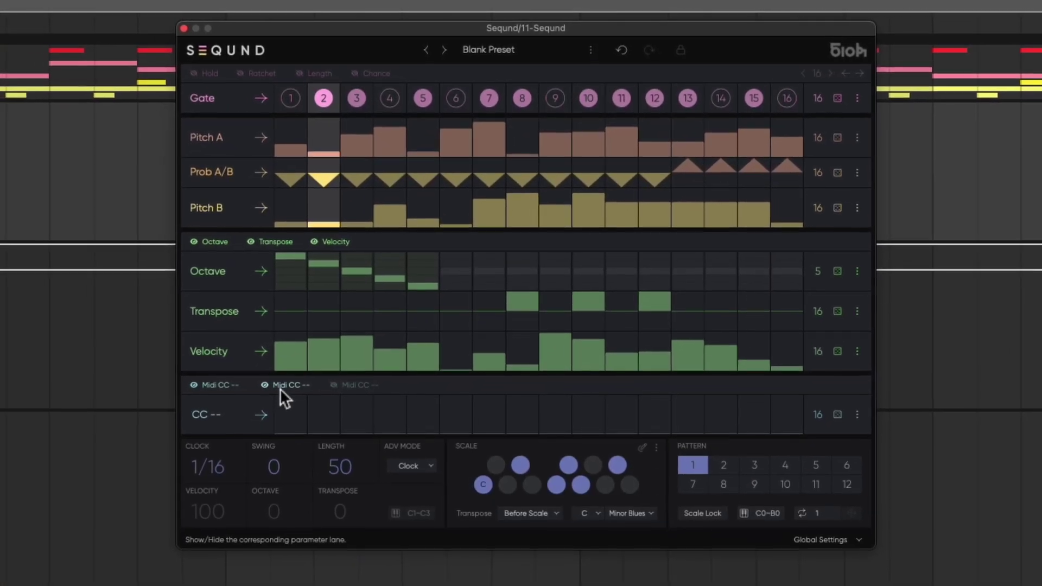
Show the second and third MIDI CC lanes, set the first to CC 1 and randomize it
click(271, 396)
click(335, 395)
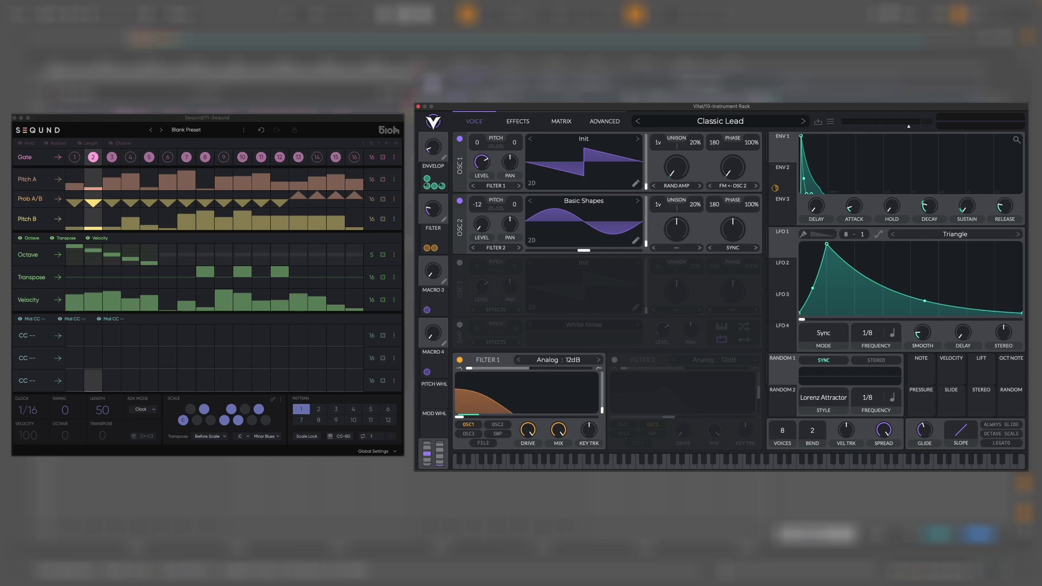
click(36, 336)
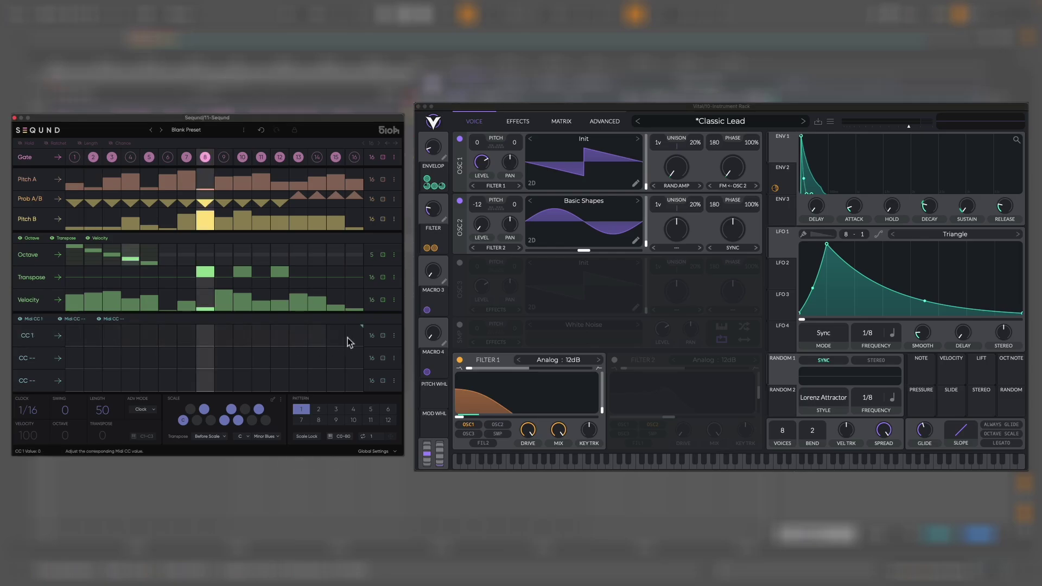
click(384, 337)
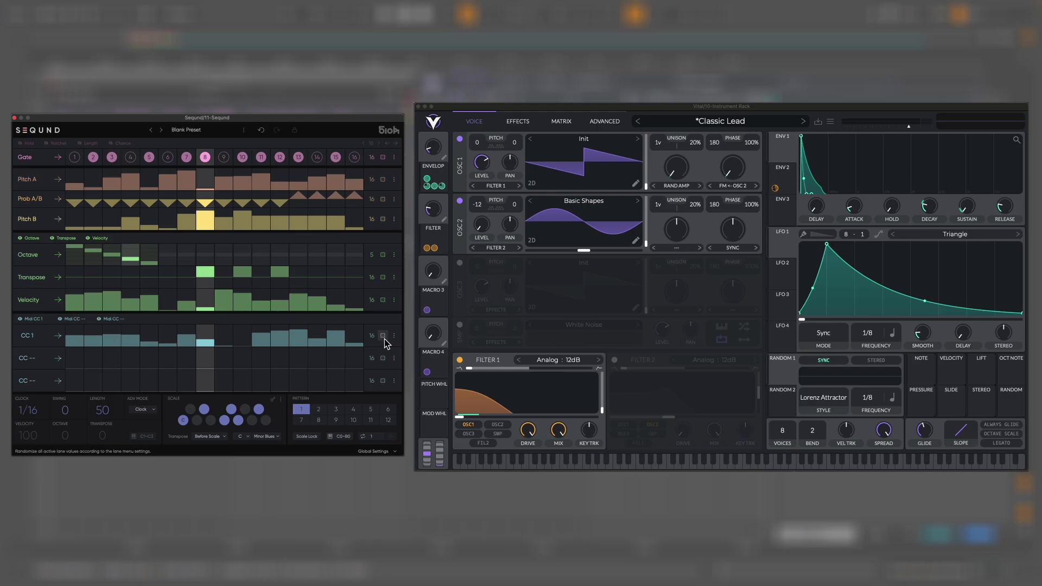
Have Vital's first macro knob learn the incoming MIDI CC assignment
click(440, 213)
right_click(434, 155)
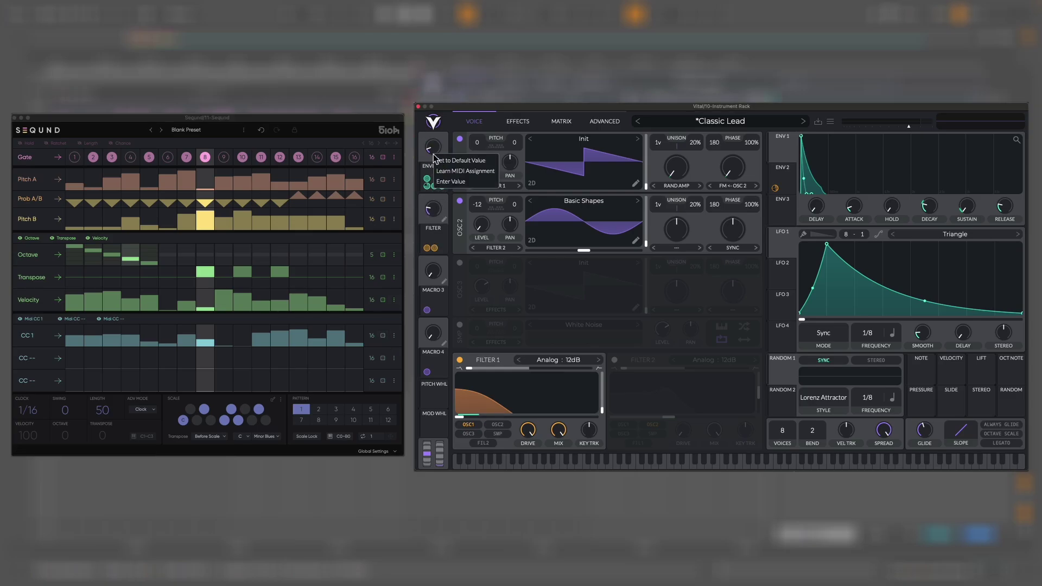
click(452, 171)
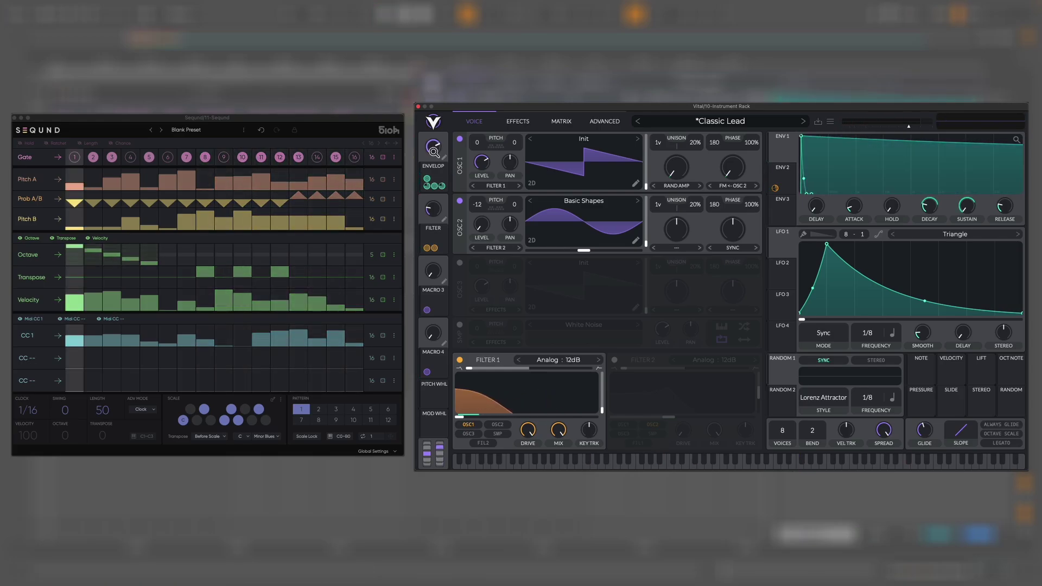
Reset the locked steps on the CC 1 lane and start playback to hear the modulation
click(395, 337)
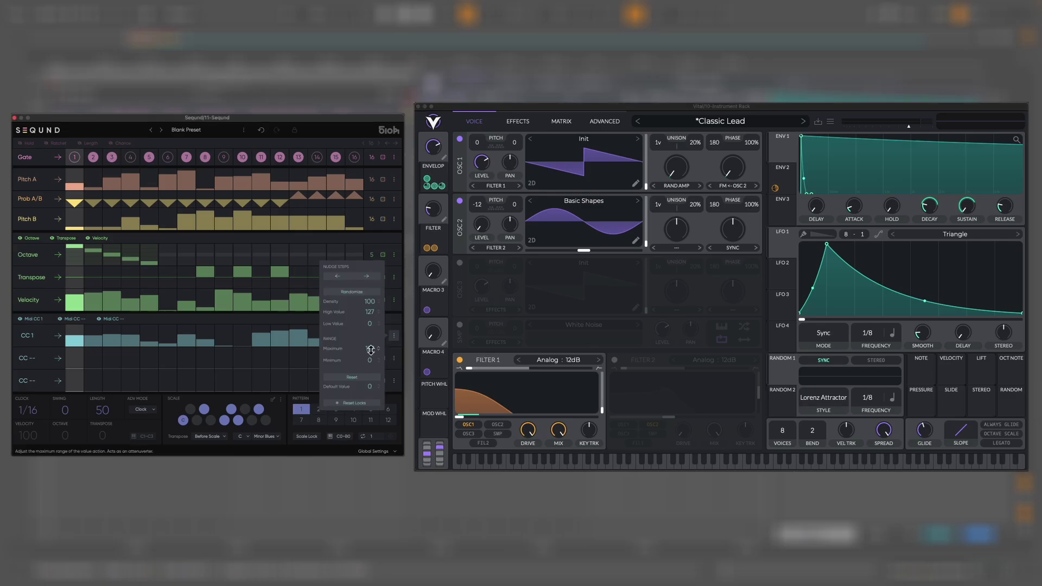
click(372, 400)
key(space)
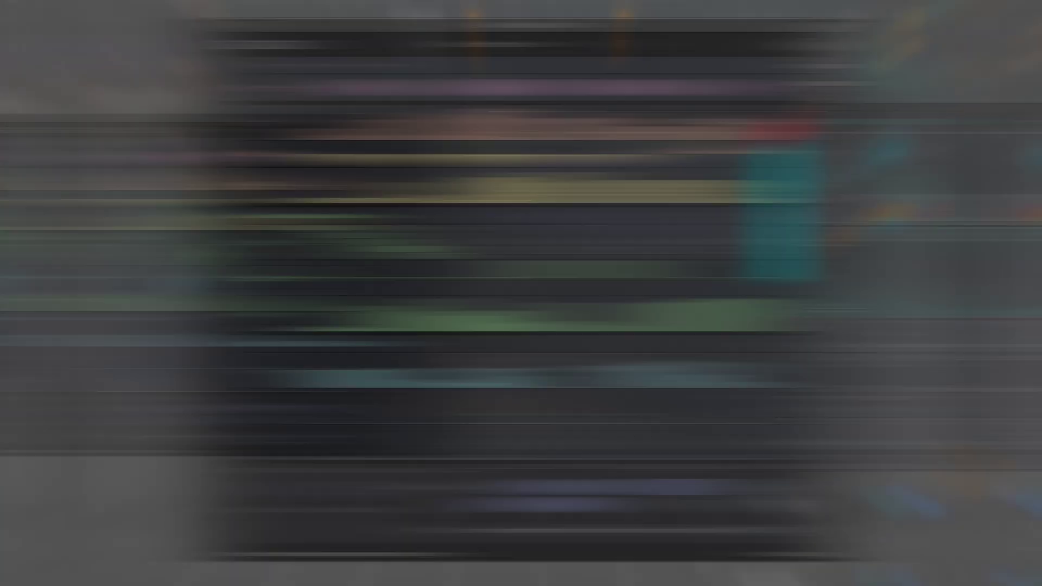
Randomize the Velocity lane, then undo and redo the randomization
click(808, 316)
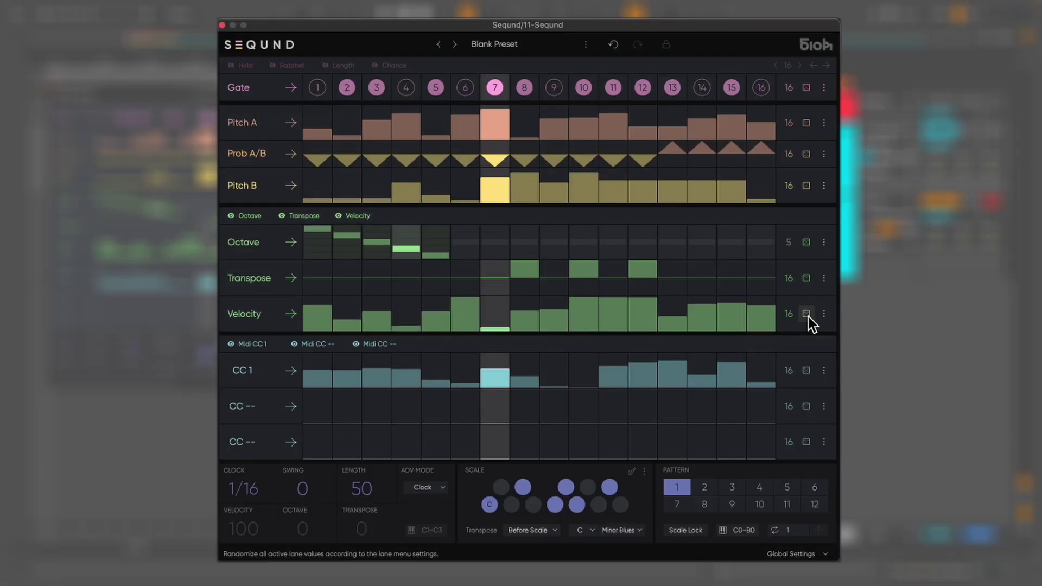
click(615, 46)
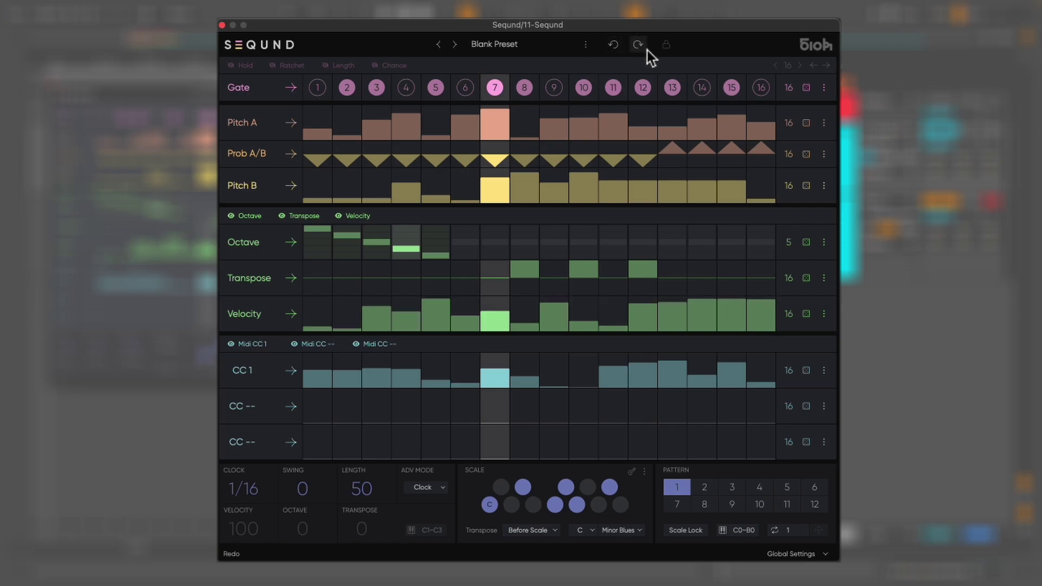
click(641, 47)
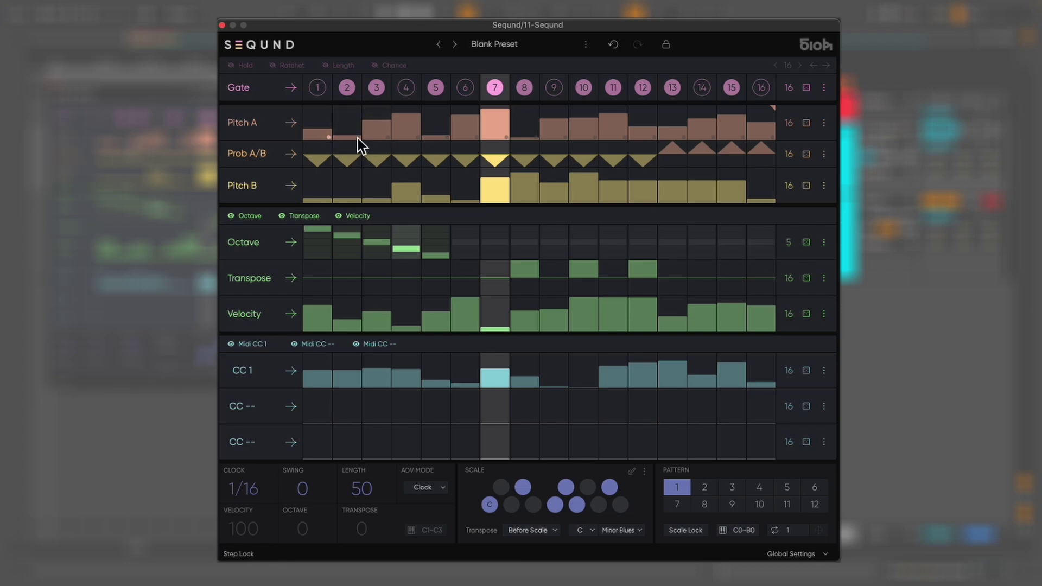
Lock a Pitch A step and re-randomize the unlocked Pitch A steps twice
click(387, 137)
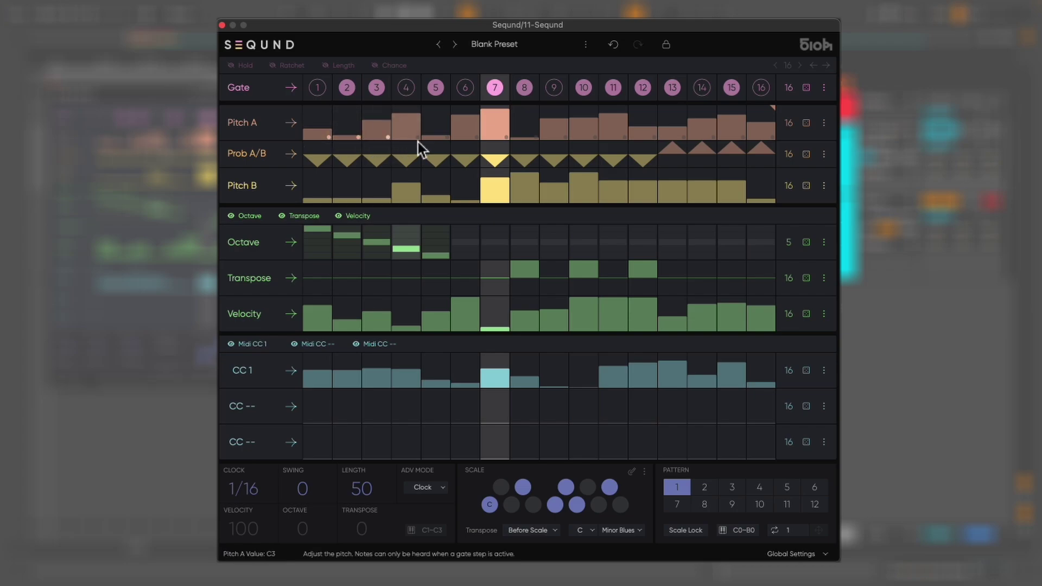
click(807, 123)
click(807, 124)
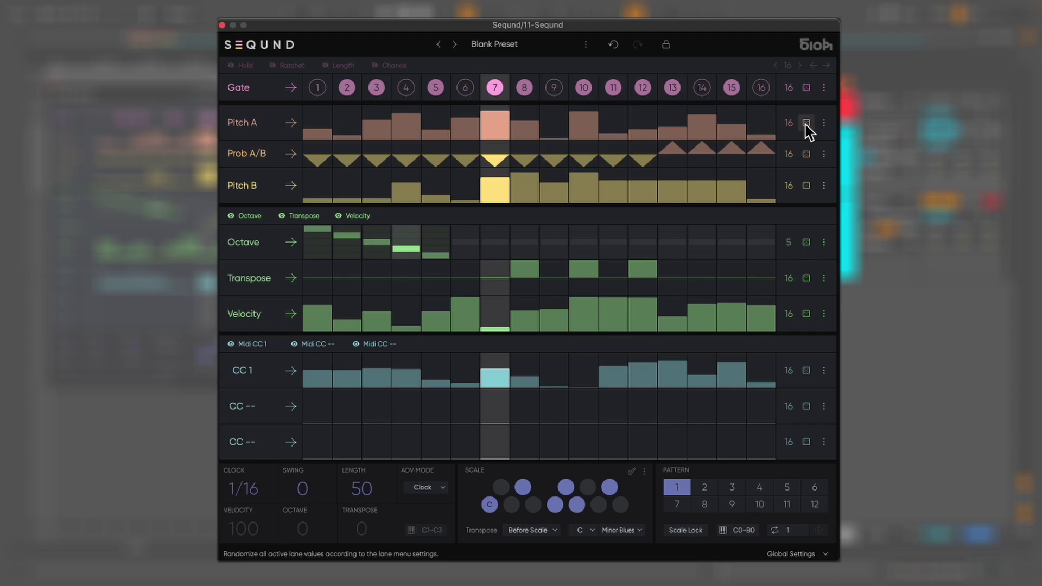